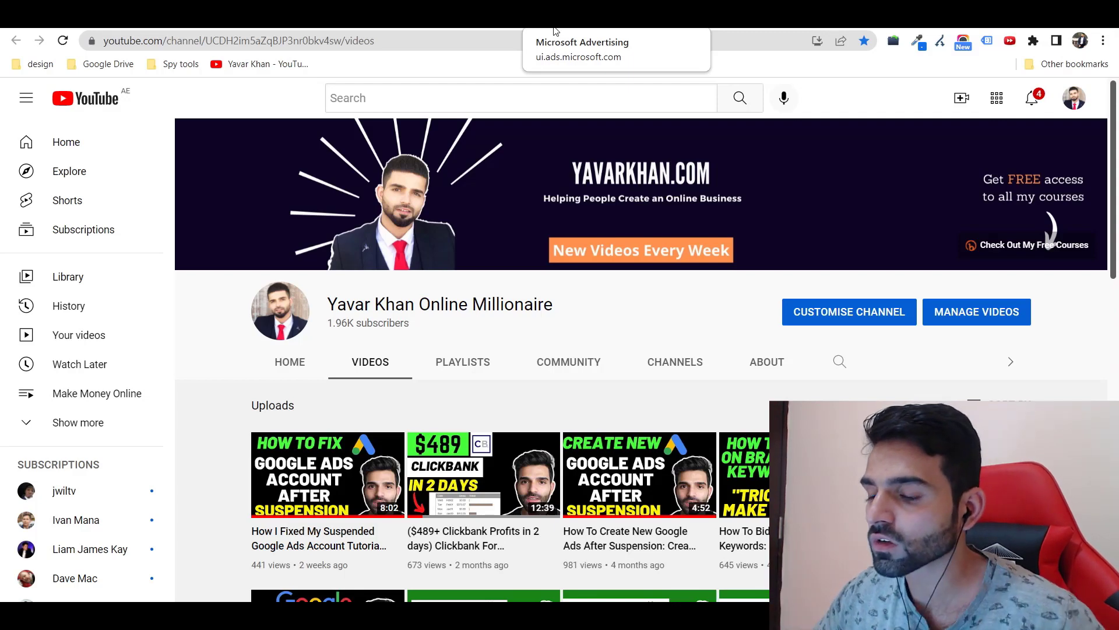
- Switch to Microsoft Advertising to view the Branded, Scam and Review ad groups
click(553, 30)
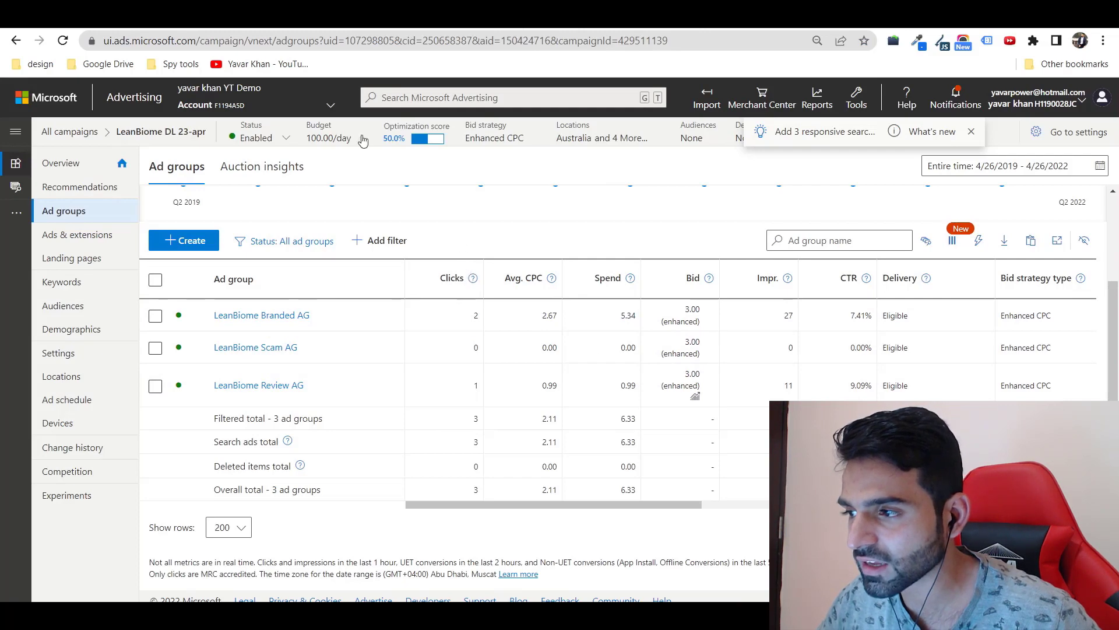
- Go to the ClickBank Affiliate Marketplace and search for leanbiome
click(262, 13)
click(350, 13)
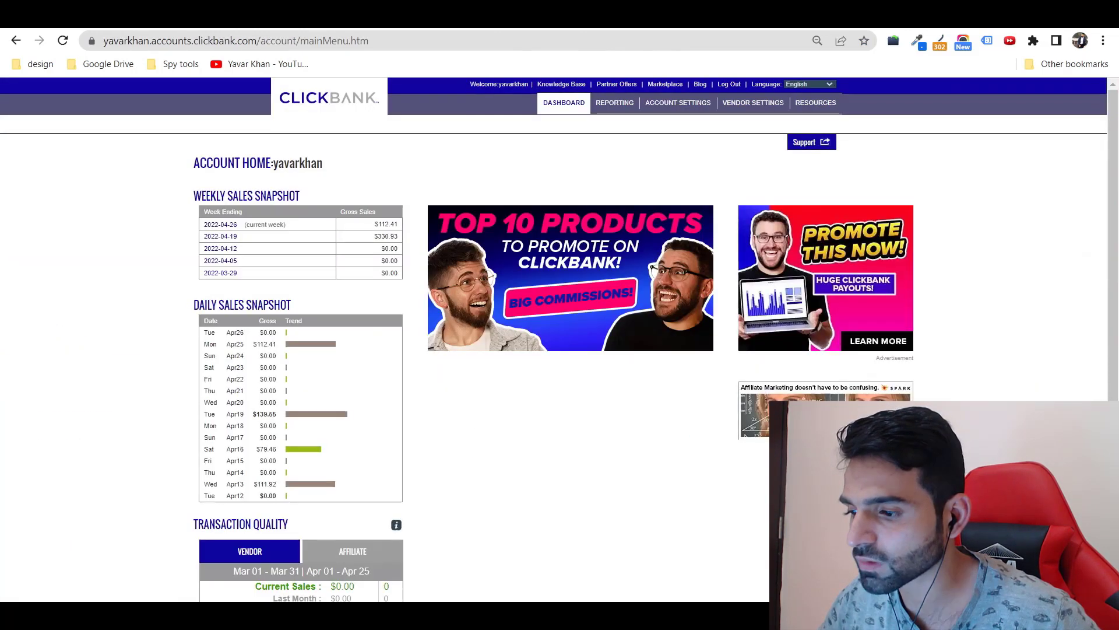
click(262, 13)
click(283, 229)
text(lean)
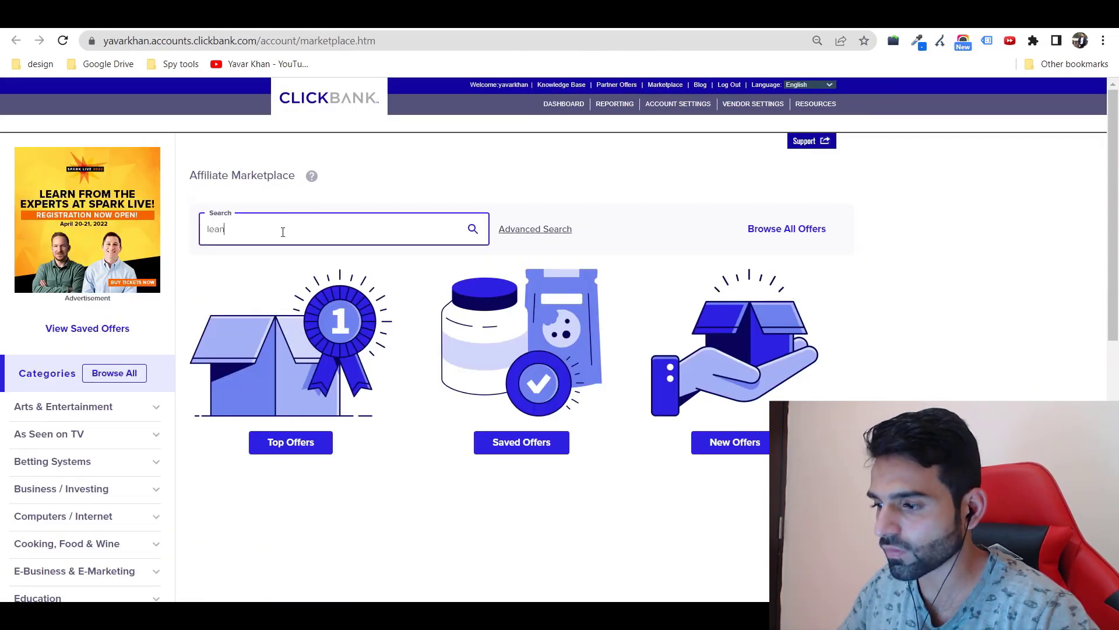
text(biome)
key(Return)
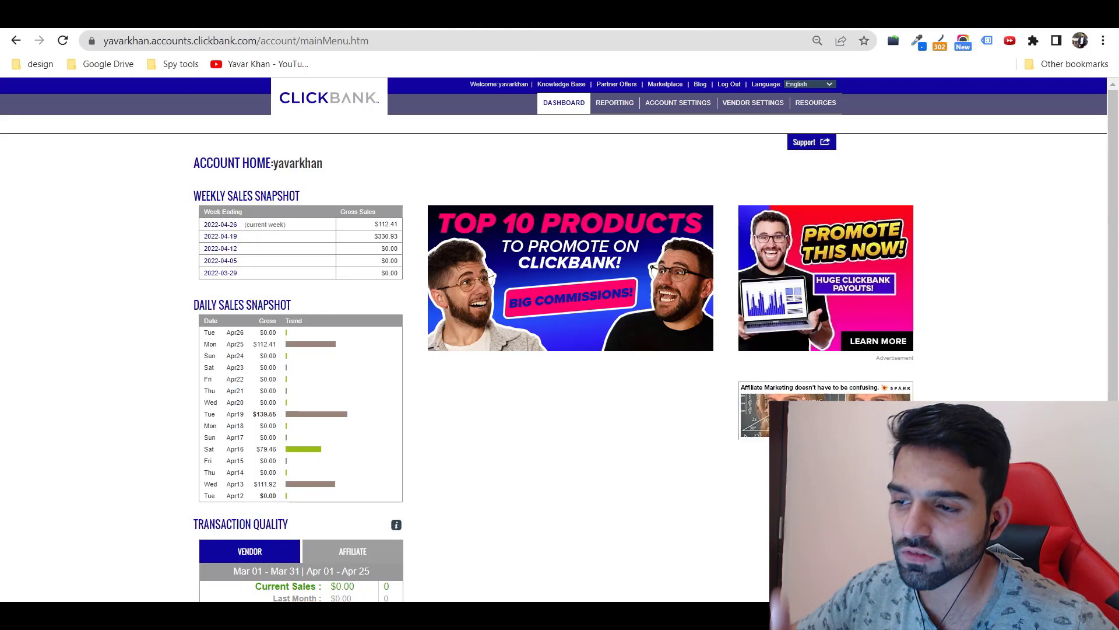
- Open the LeanBiome offer's affiliate page from the marketplace results
click(105, 14)
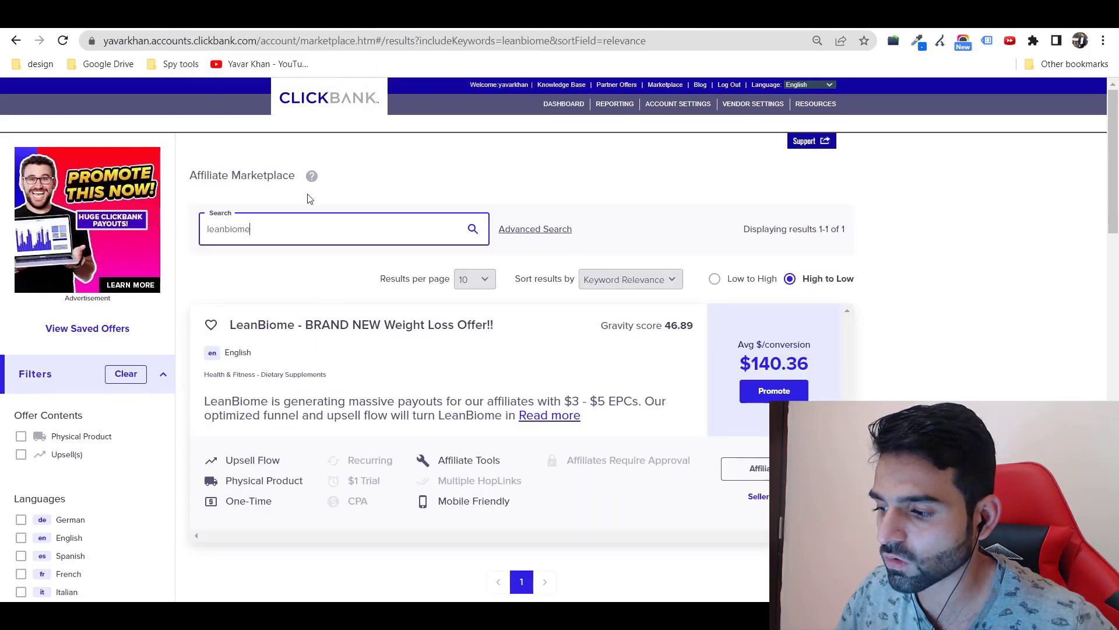
click(334, 329)
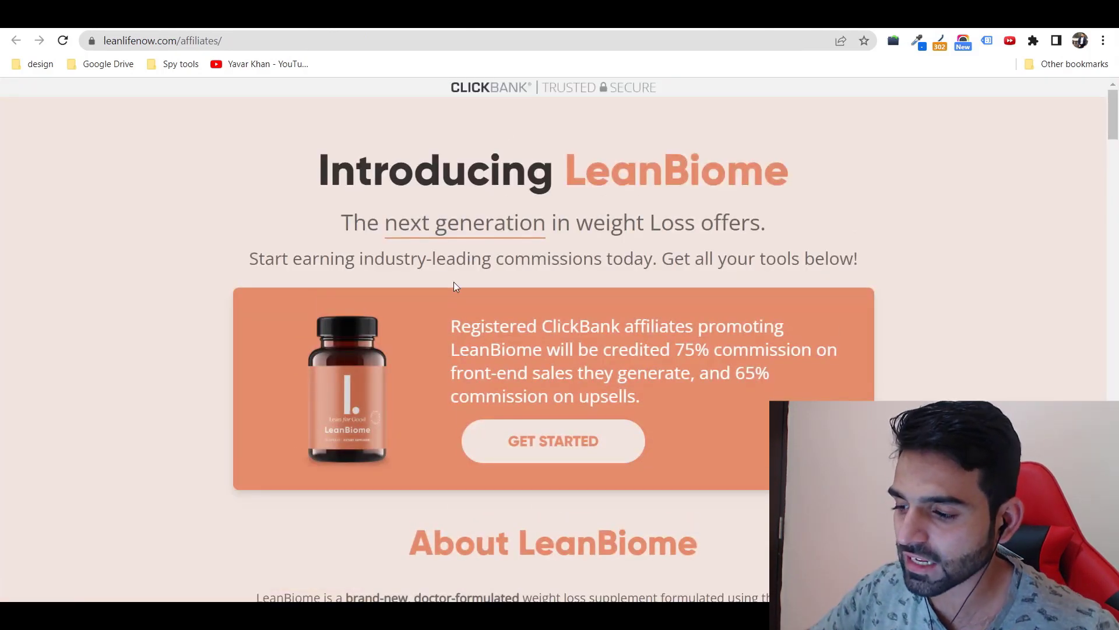
key(alt+Left)
key(alt+Right)
scroll(515, 276, down, 10)
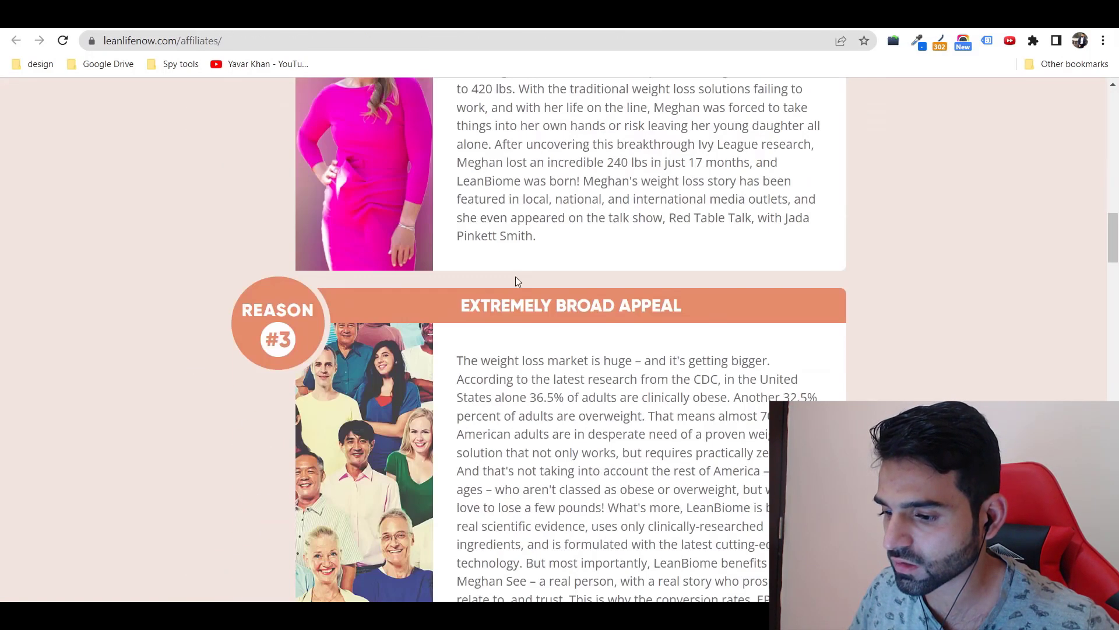
key(alt+Left)
- Generate an encrypted LeanBiome HopLink, copy it, and load it in the browser
click(774, 390)
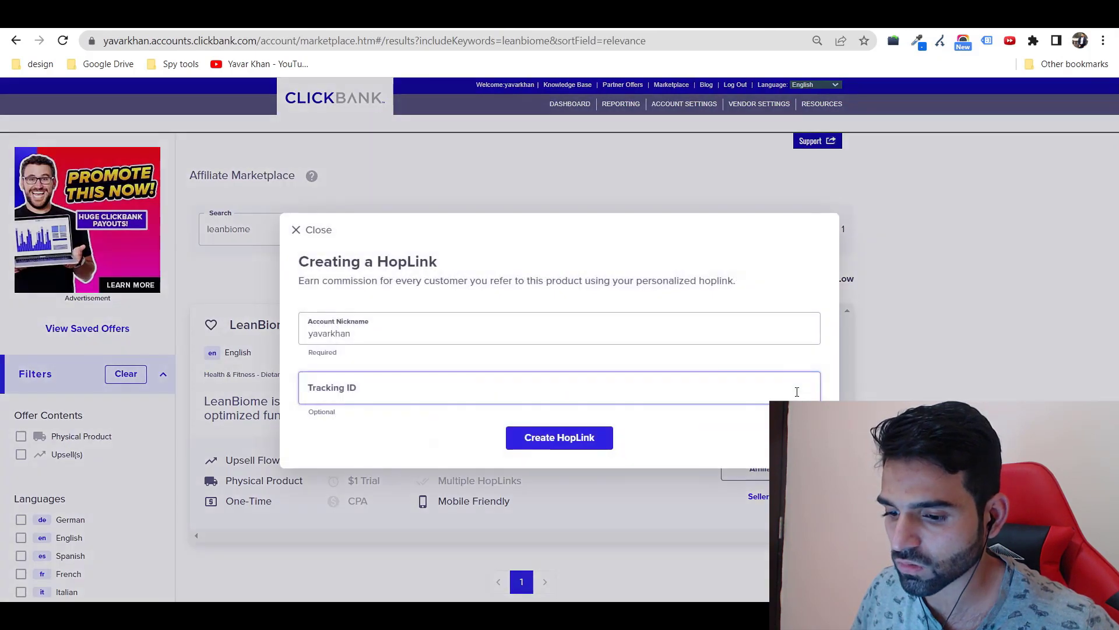
click(527, 431)
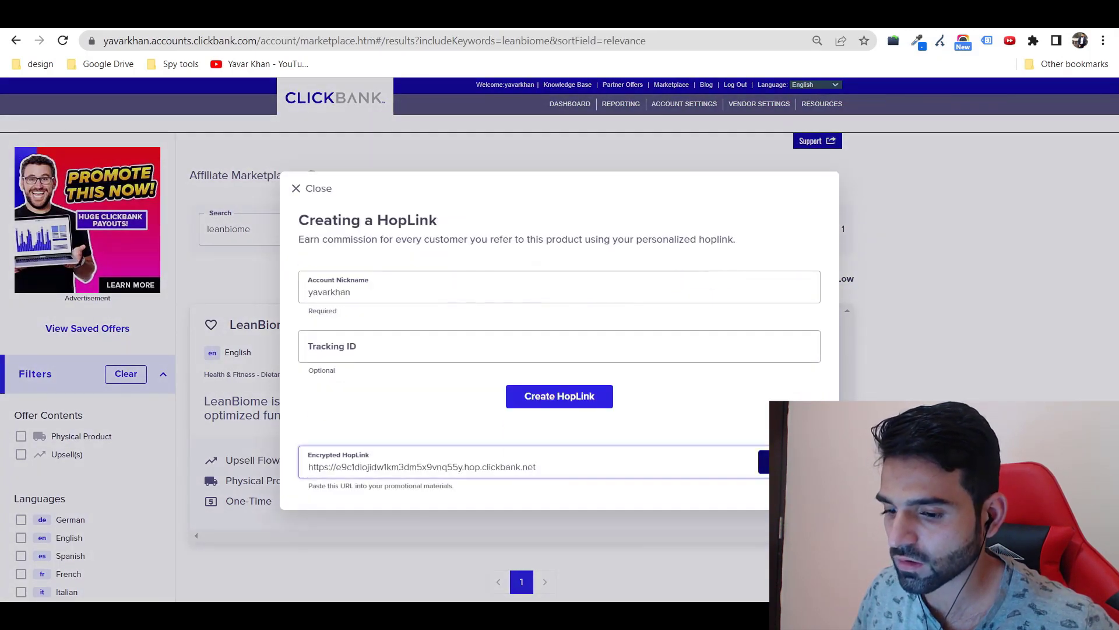
click(764, 463)
key(alt+Right)
click(424, 34)
text(https://e9c1dlojidw1km3dm5x9vnq55y.hop.clickbank.net)
key(Return)
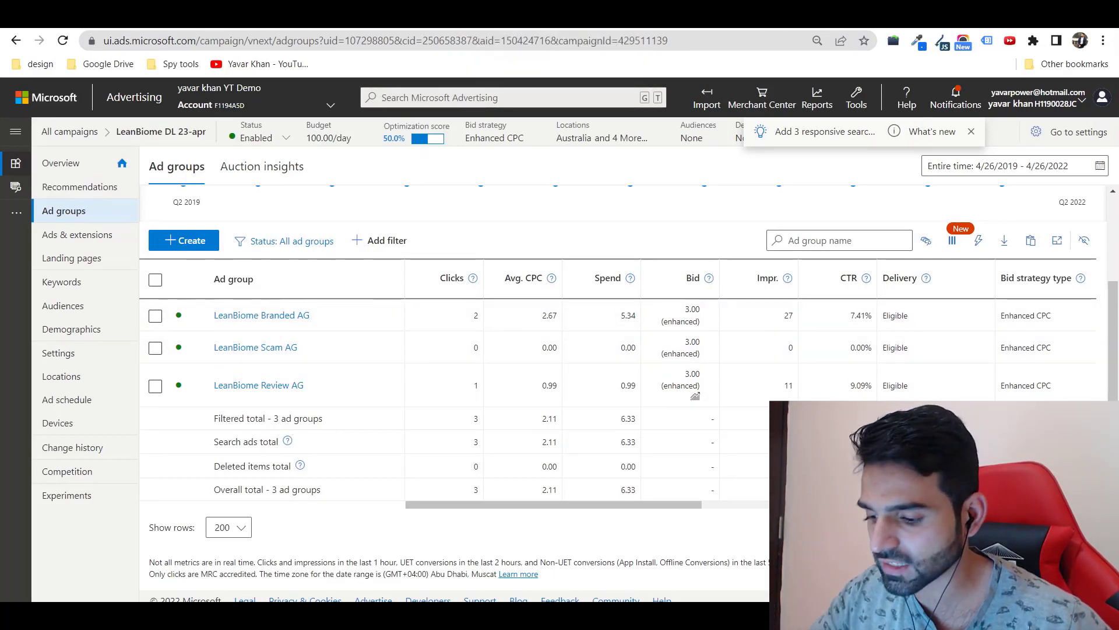
- Compare the Google and Bing leanbiome results with the official LeanBiome sales page
click(411, 560)
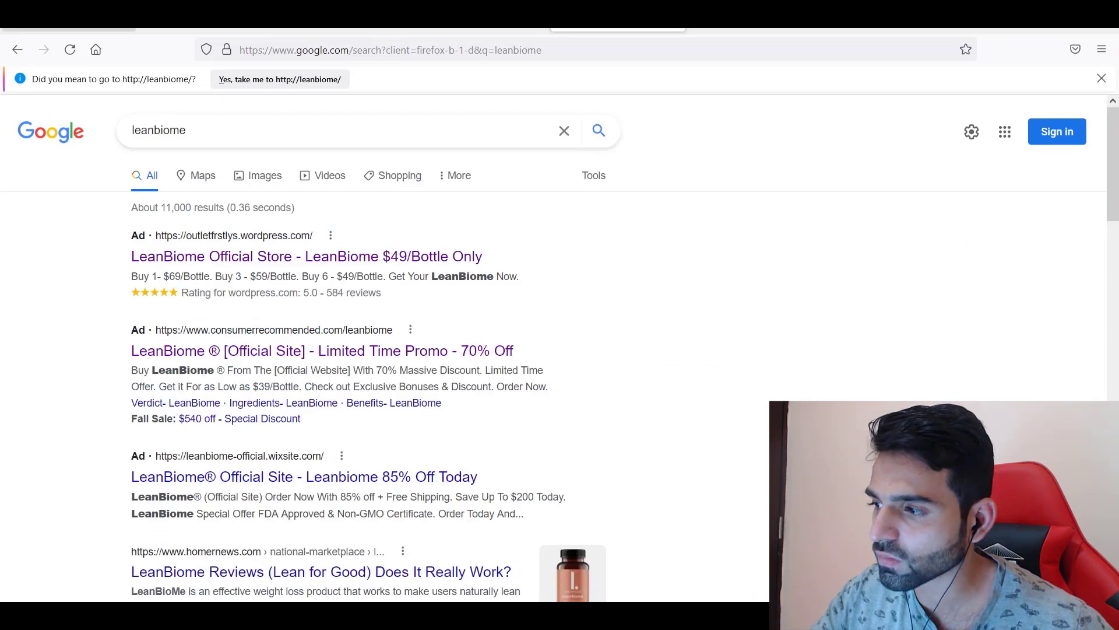
key(ctrl+Tab)
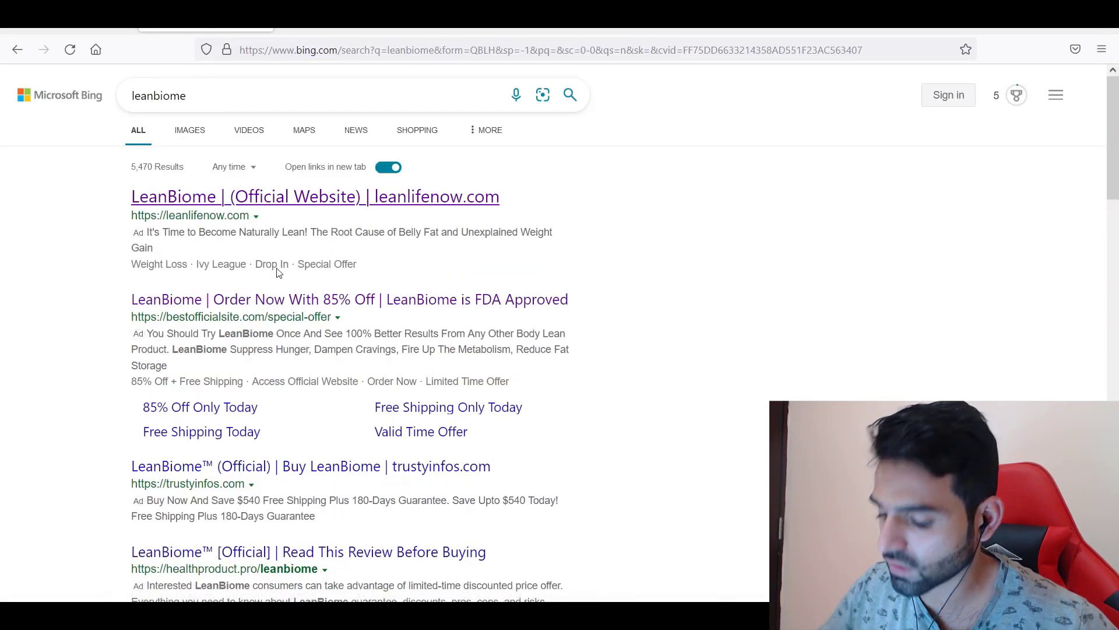
key(alt+Tab)
key(ctrl+Tab)
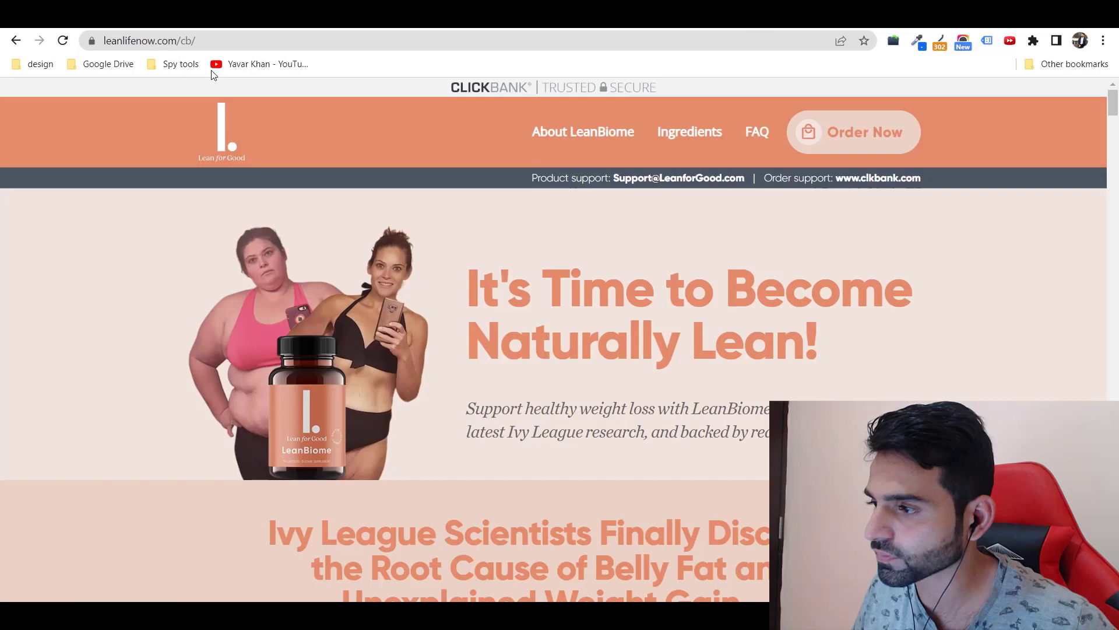
click(240, 41)
key(alt+Tab)
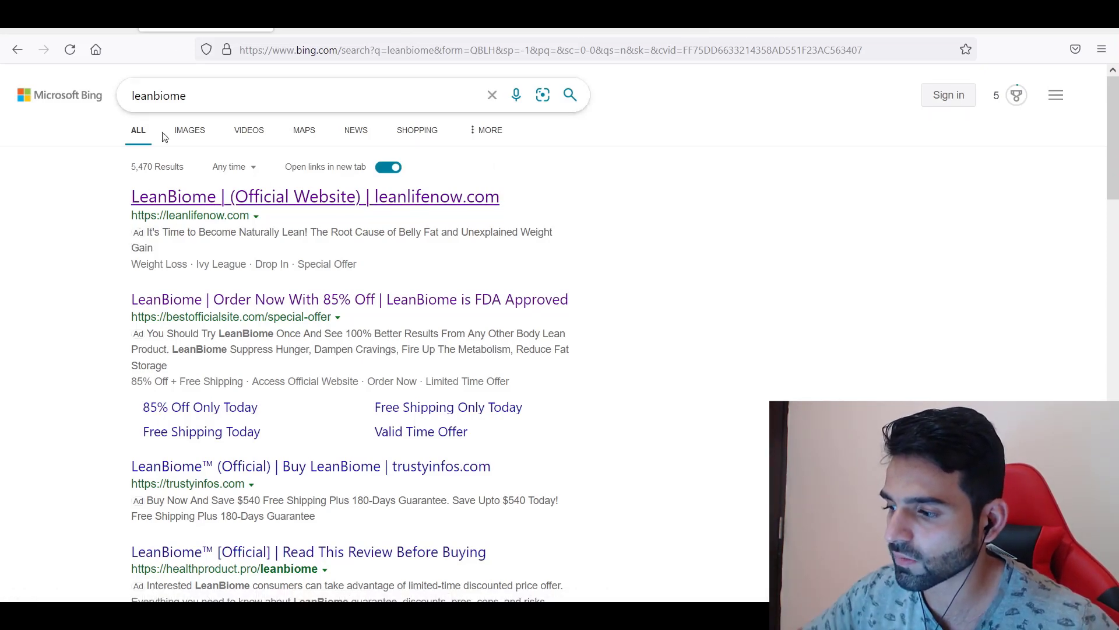
- Open the first Google ad's landing page and the consumerrecommended LeanBiome review page
click(619, 17)
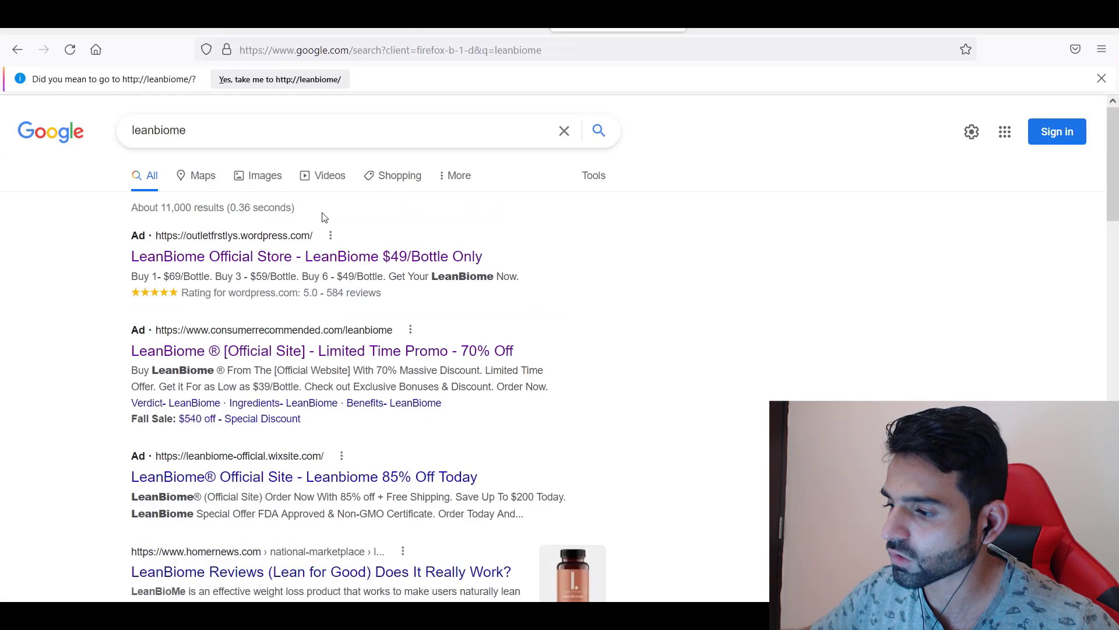
click(263, 256)
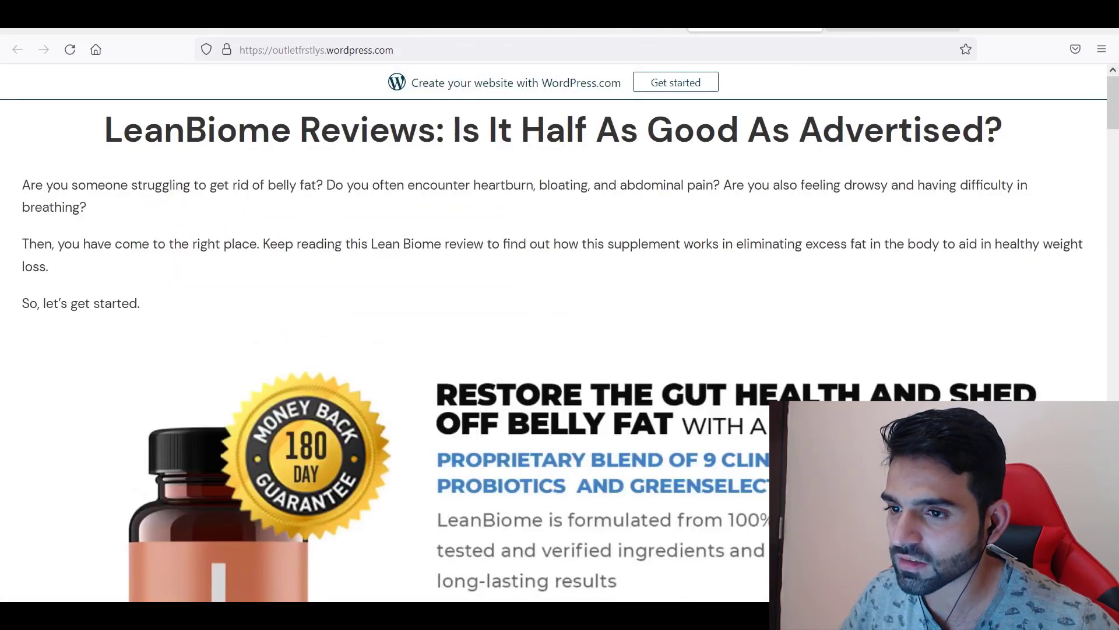
scroll(692, 342, down, 5)
scroll(742, 225, up, 5)
click(742, 225)
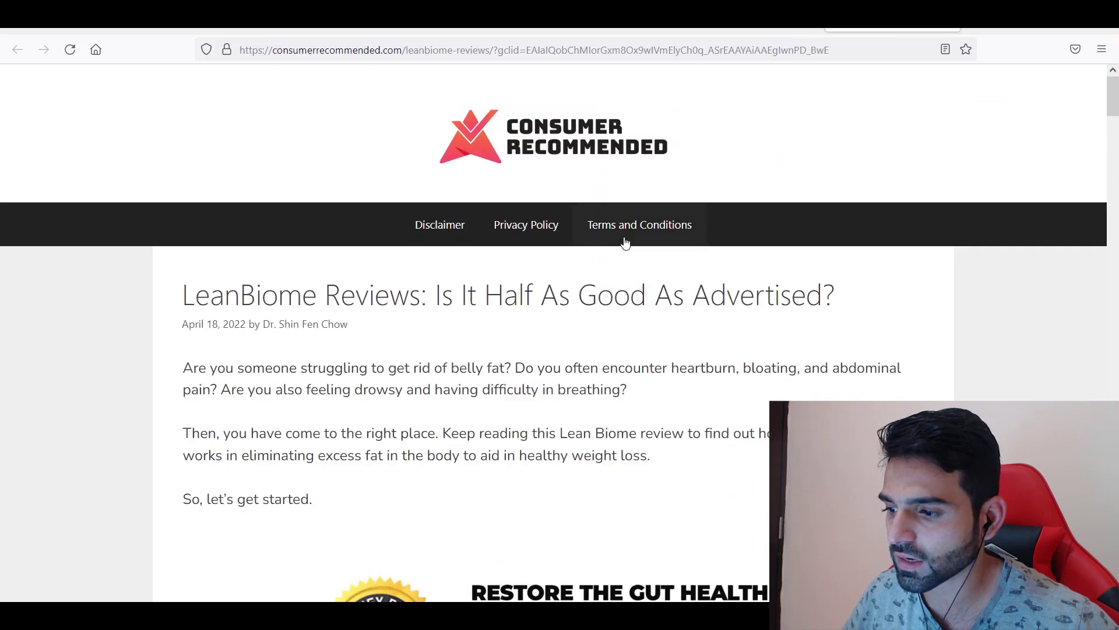
scroll(625, 243, down, 3)
scroll(592, 253, up, 3)
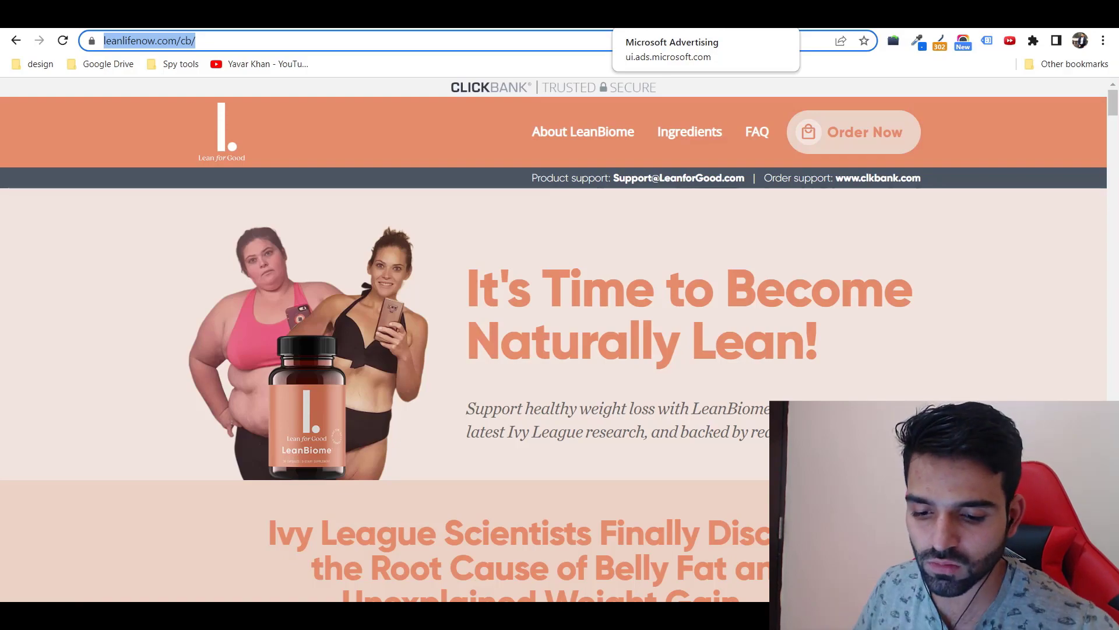
- In Excel, discard the stray F26 entry and select the LeanBiome / BRANDED title cell
key(alt+Tab)
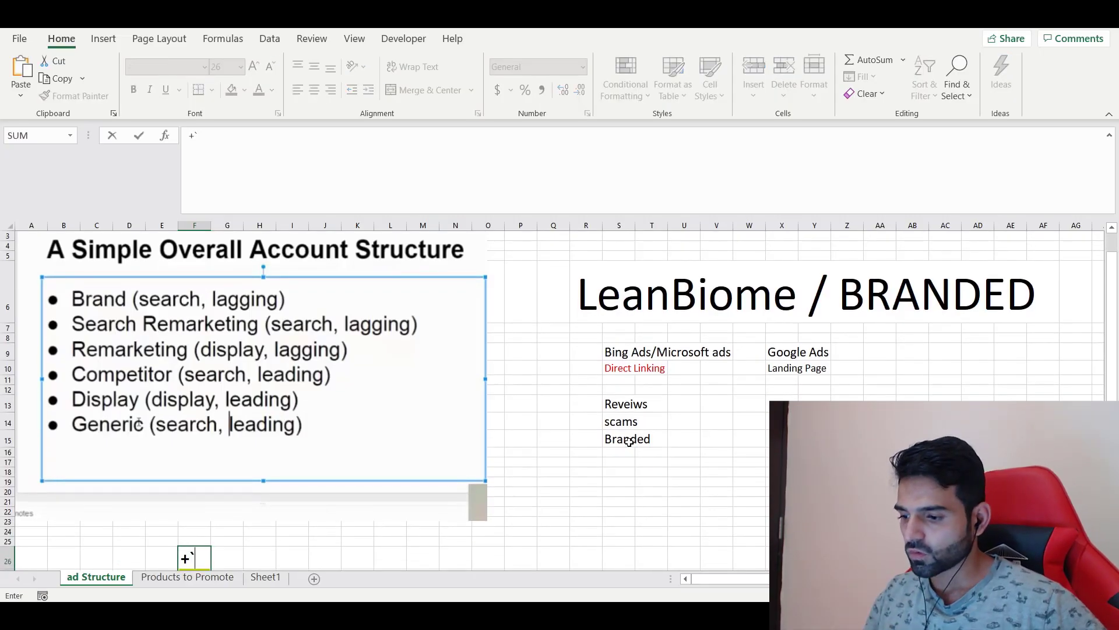
key(Escape)
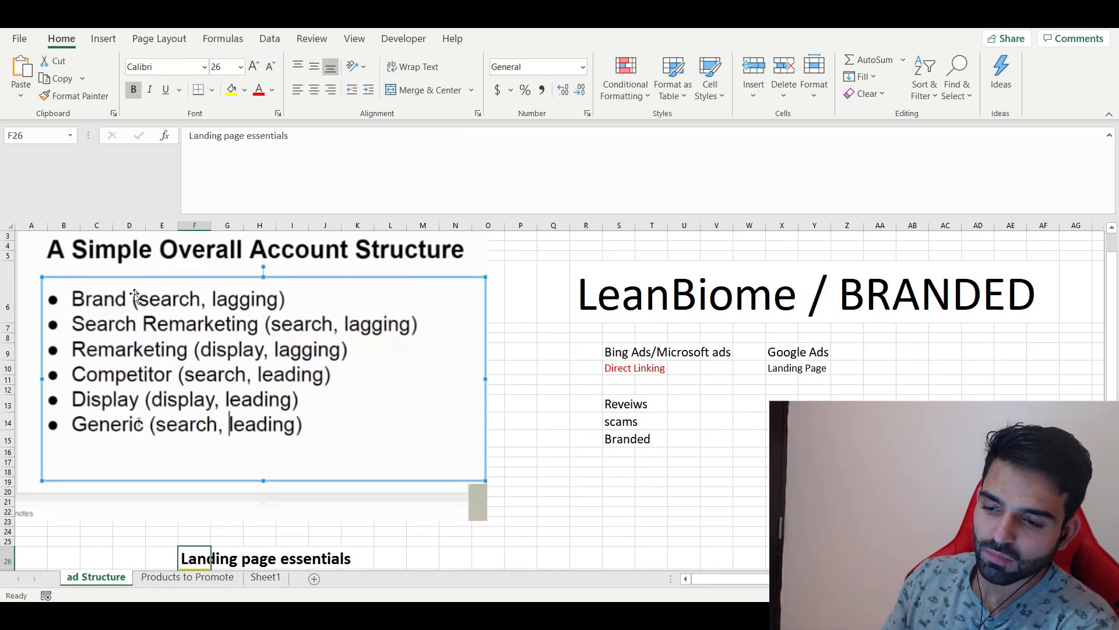
click(681, 289)
click(602, 290)
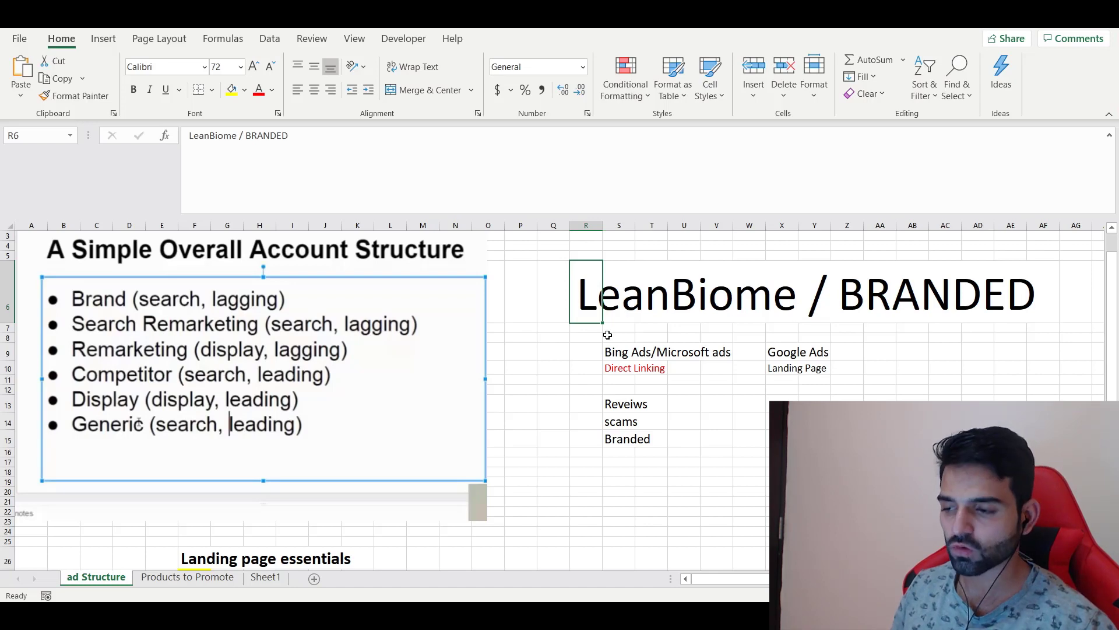
key(alt+Tab)
key(alt+Tab)
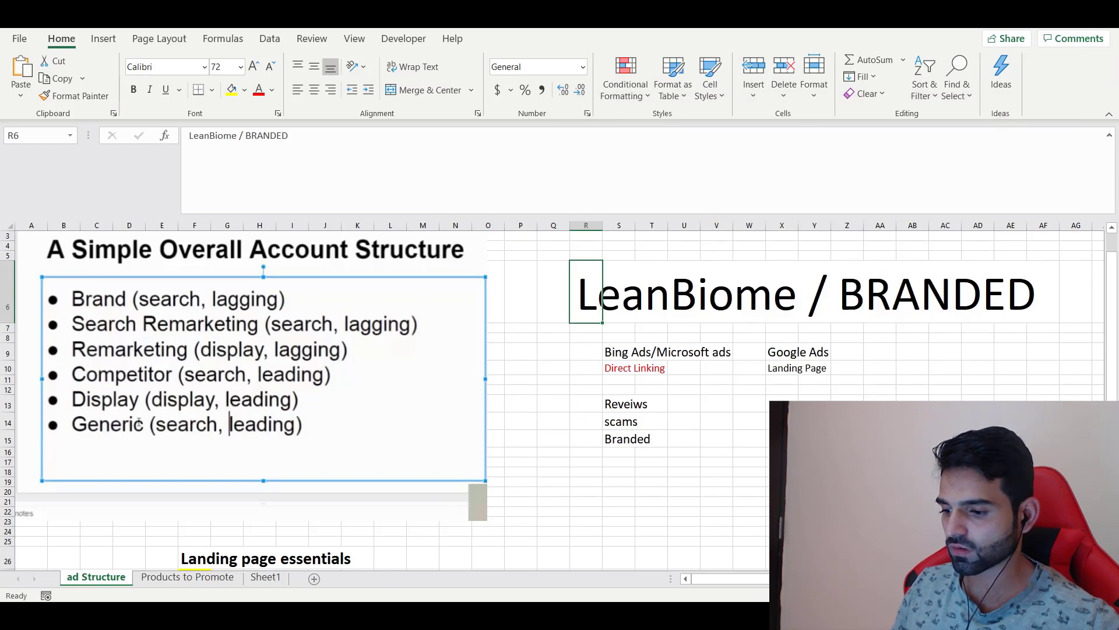
key(alt+Tab)
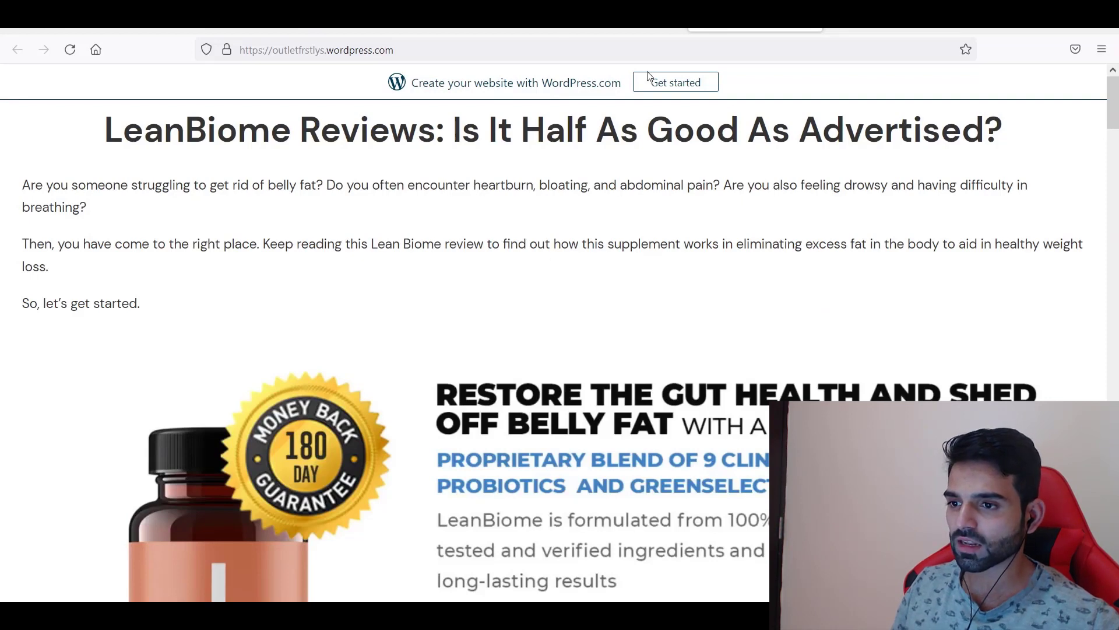
- Browse the consumerrecommended.com and bestofficialsite.com LeanBiome pages before returning to the BRANDED sheet
drag(470, 82, 591, 98)
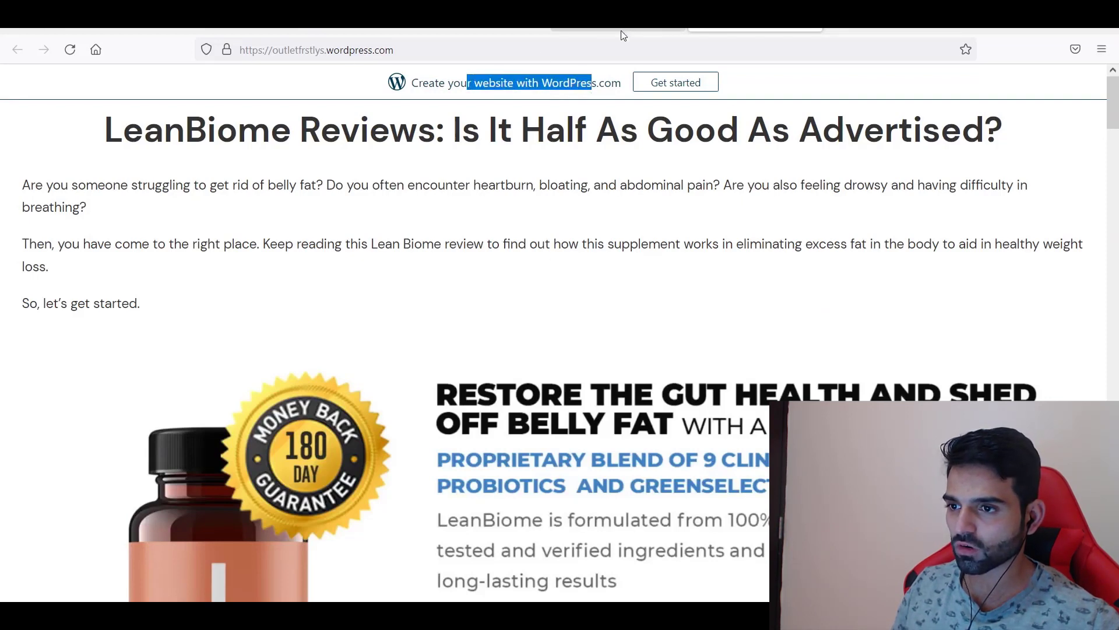
click(770, 31)
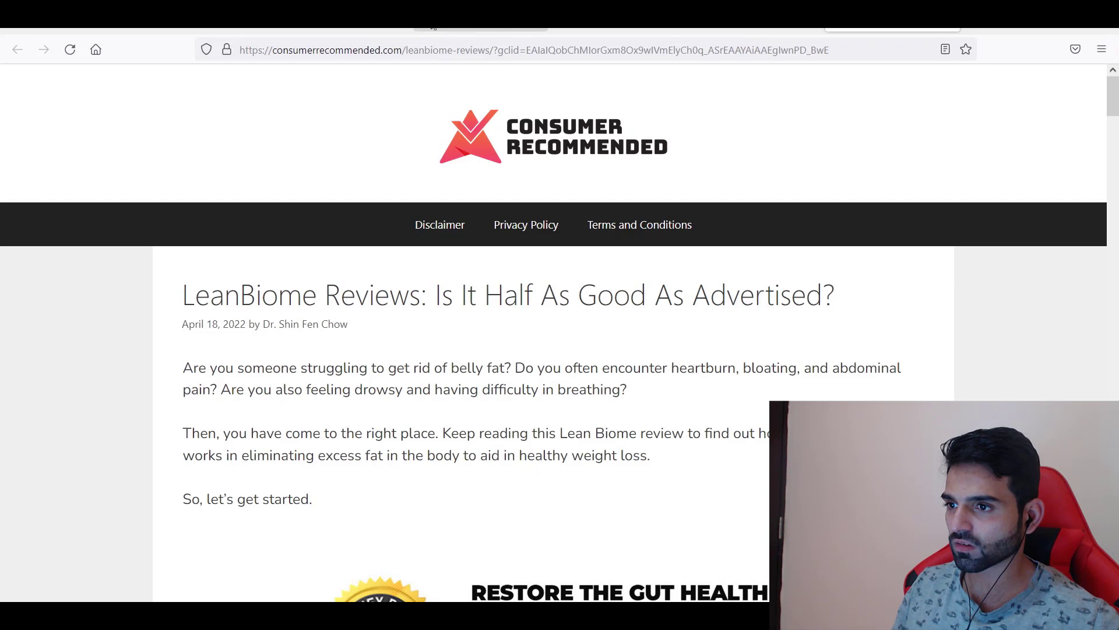
click(481, 31)
click(344, 31)
click(481, 31)
scroll(367, 300, down, 3)
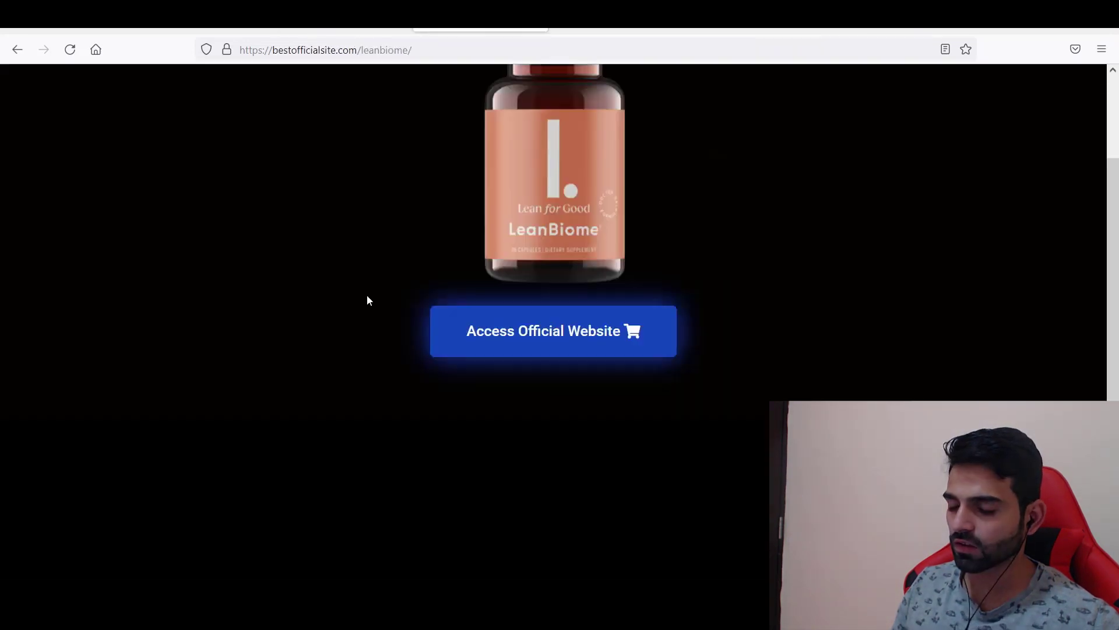
scroll(368, 301, up, 3)
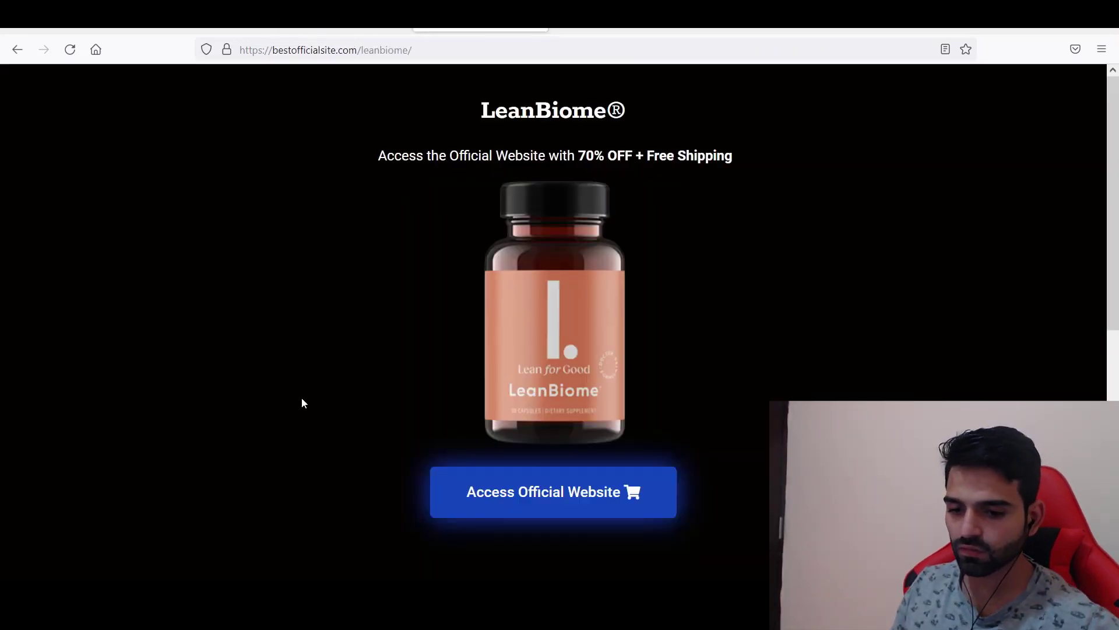
key(alt+Tab)
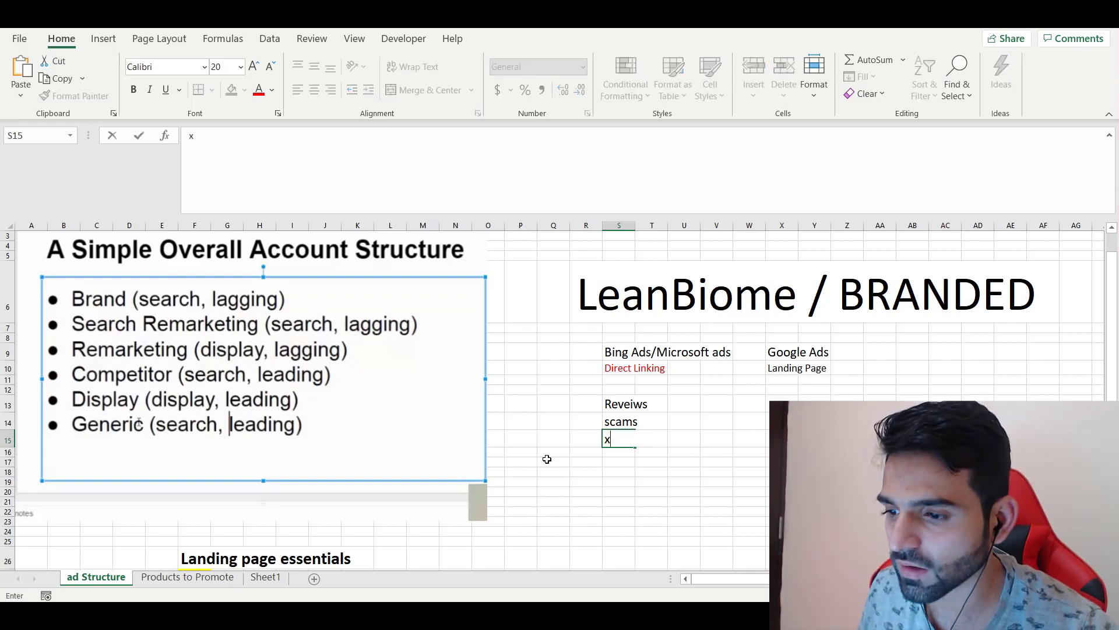
- Select essentials items F27:F34 and correct F27 from 'headling' to 'headline'
key(alt+Tab)
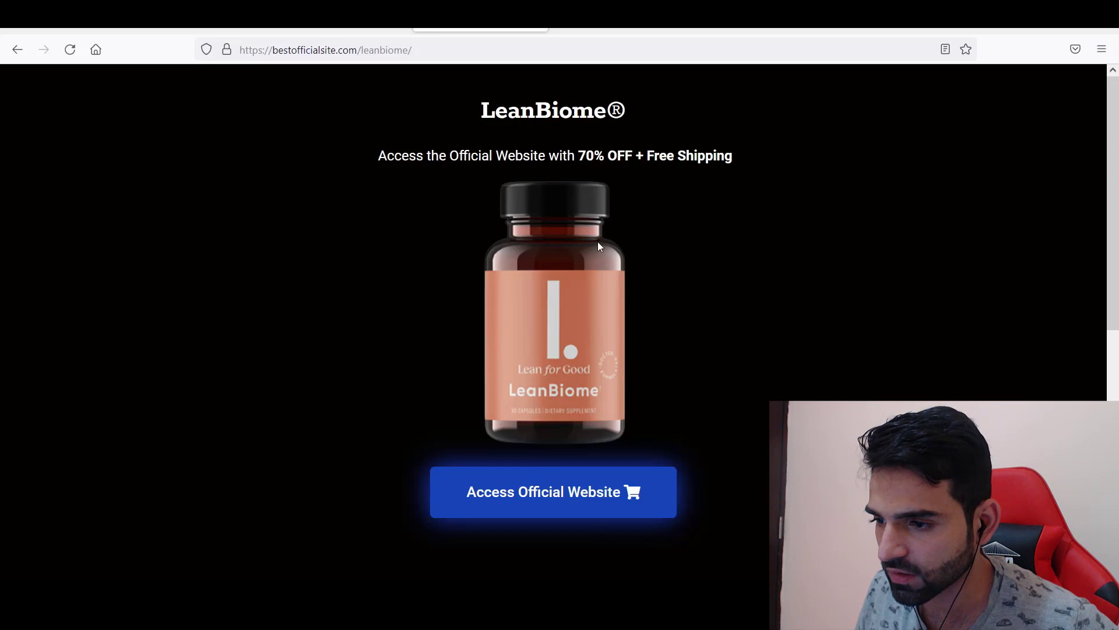
key(alt+Tab)
scroll(382, 396, down, 3)
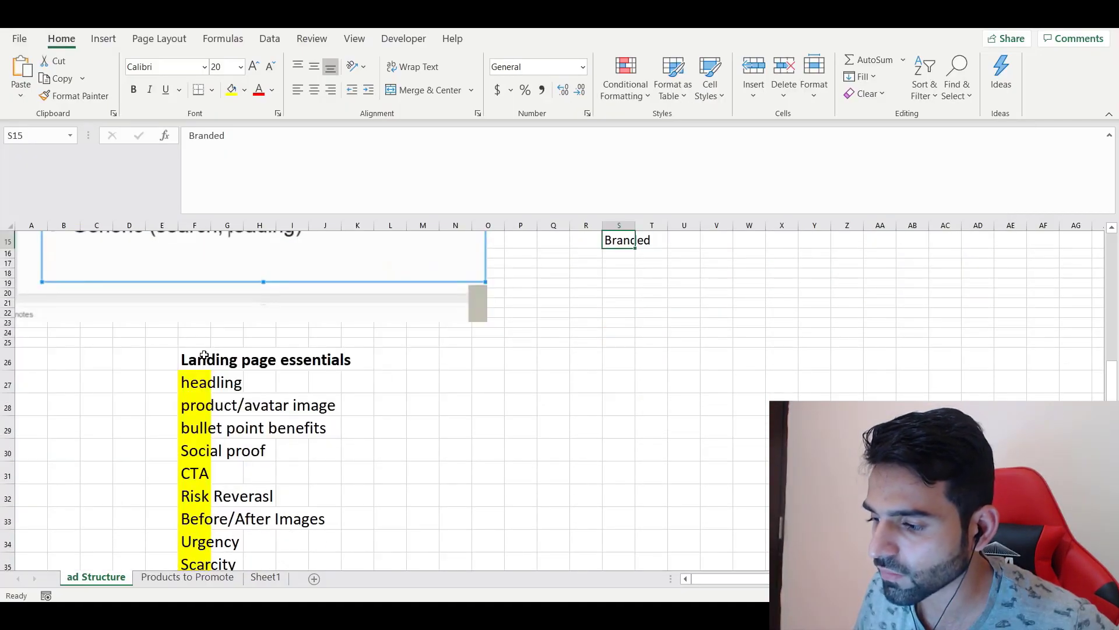
scroll(218, 353, down, 2)
drag(201, 317, 182, 475)
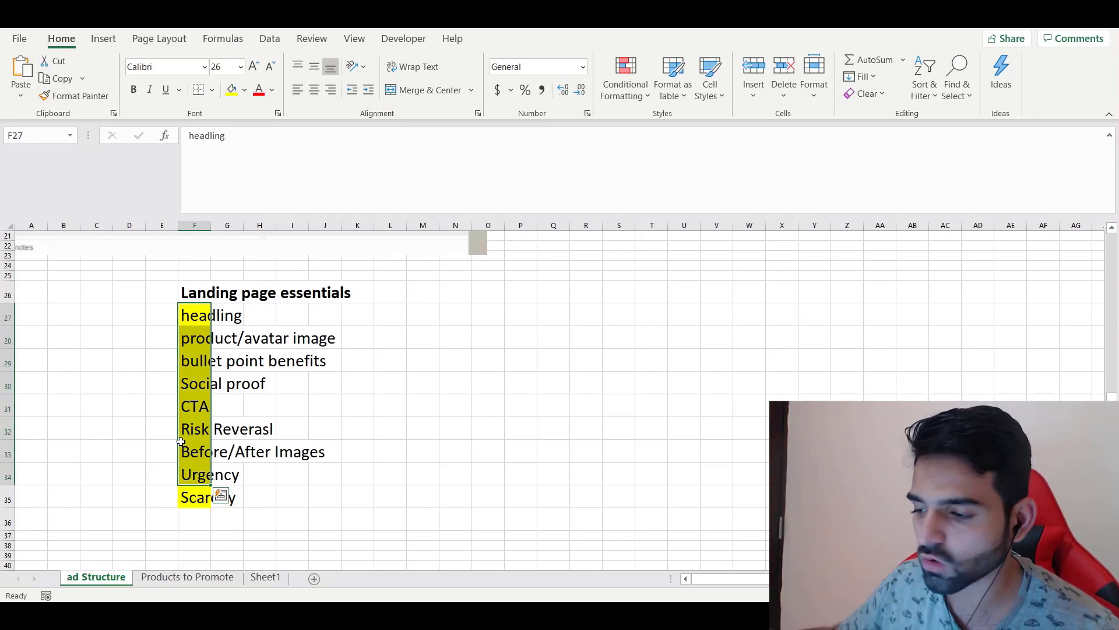
click(198, 323)
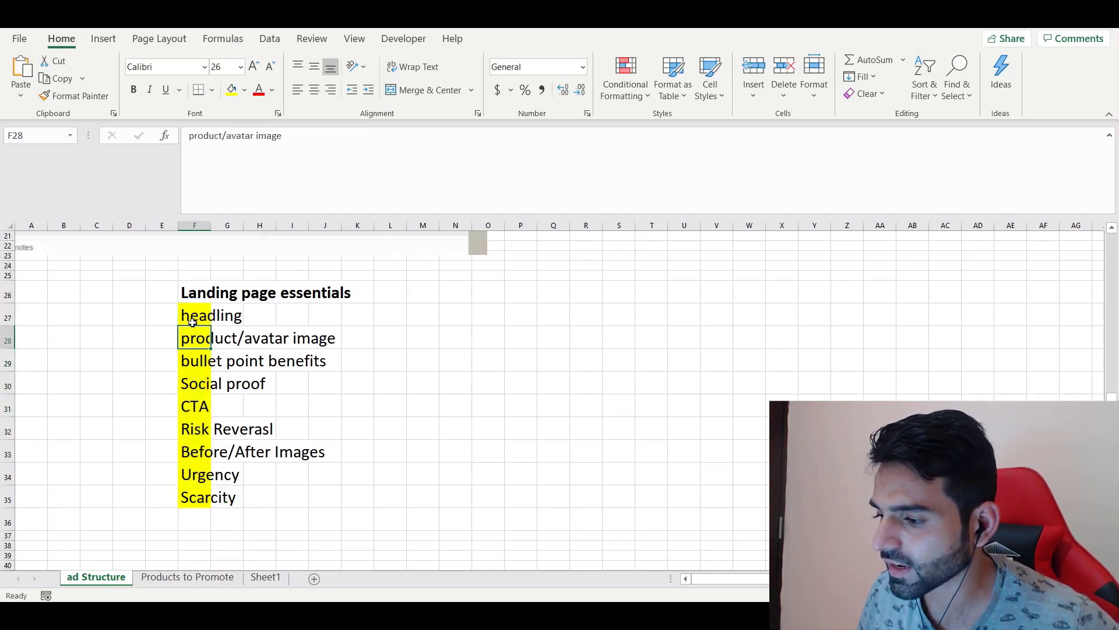
key(BackSpace)
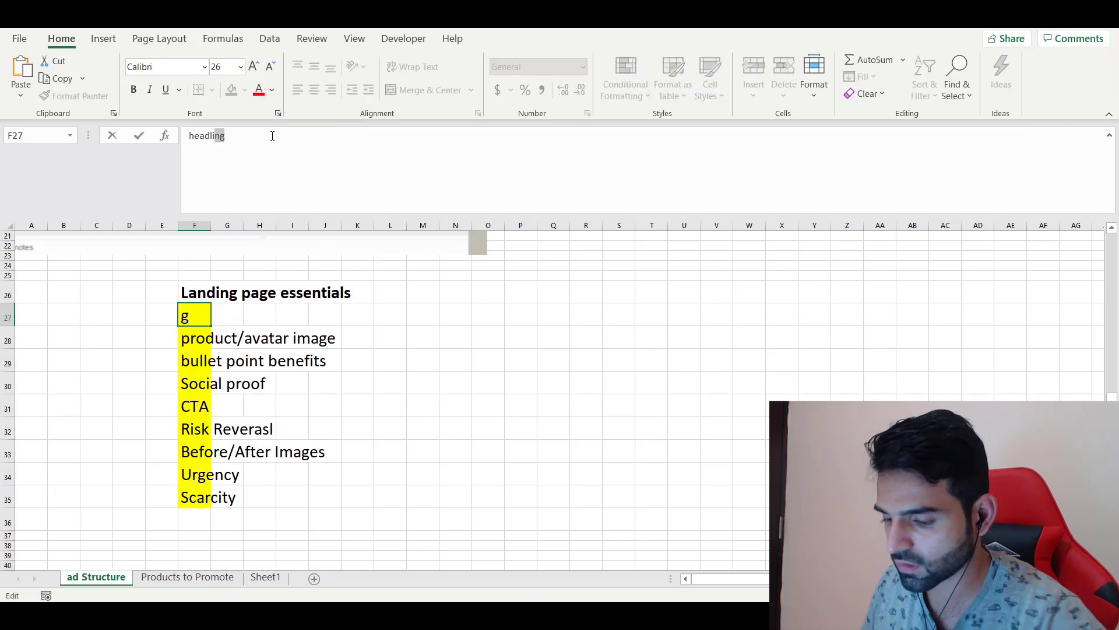
text(e)
key(Return)
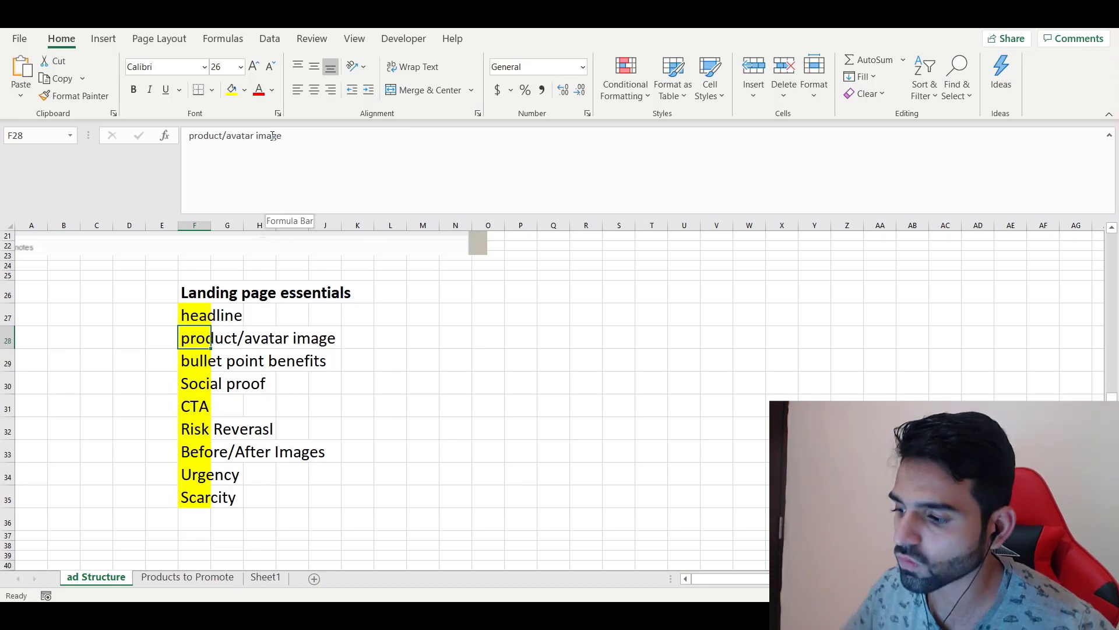
- Select the Risk Reversal and Before/After Images entries, then the whole essentials block
click(188, 429)
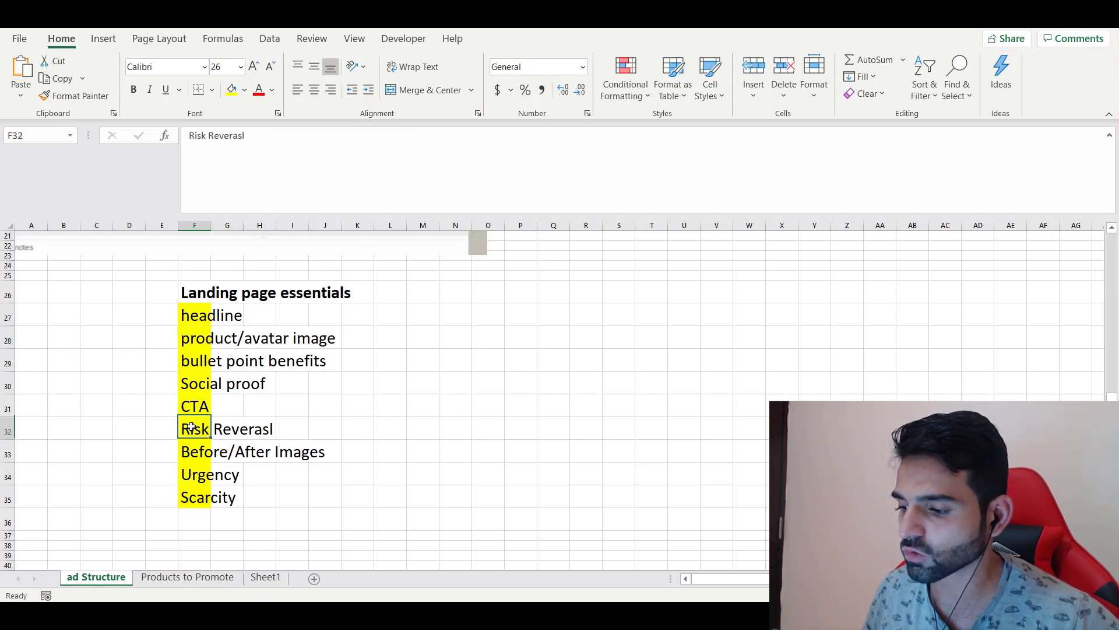
click(198, 451)
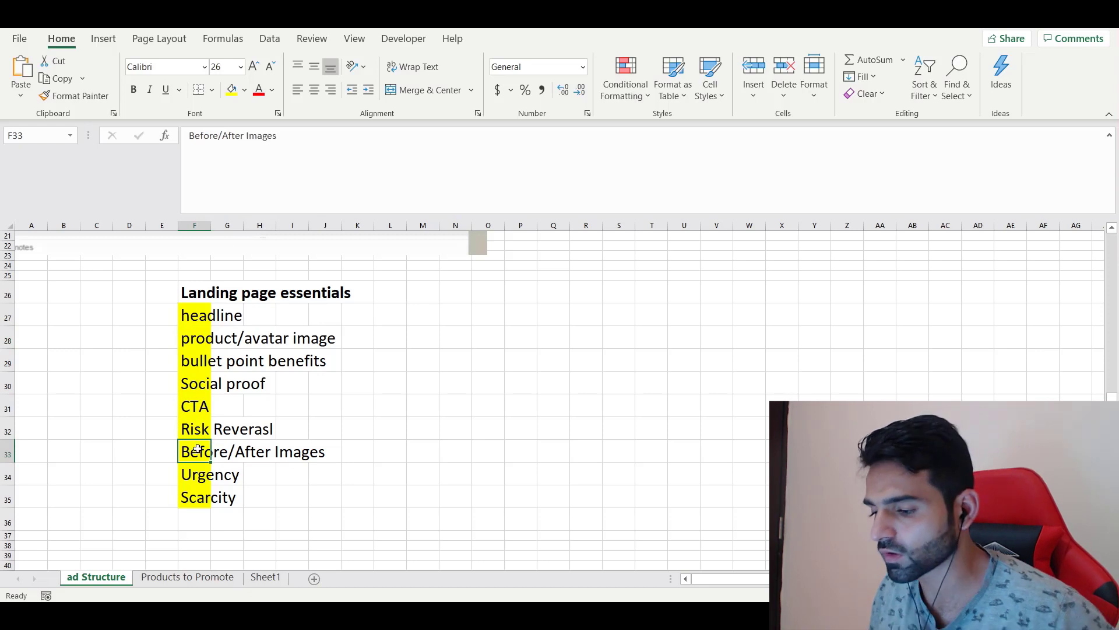
click(116, 277)
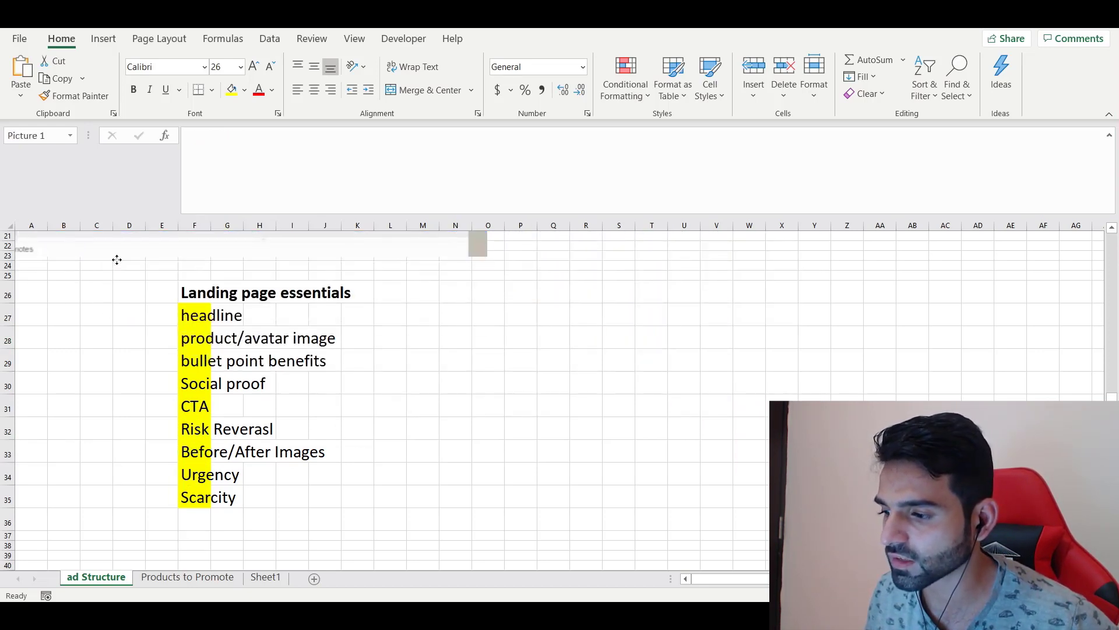
drag(155, 290, 399, 520)
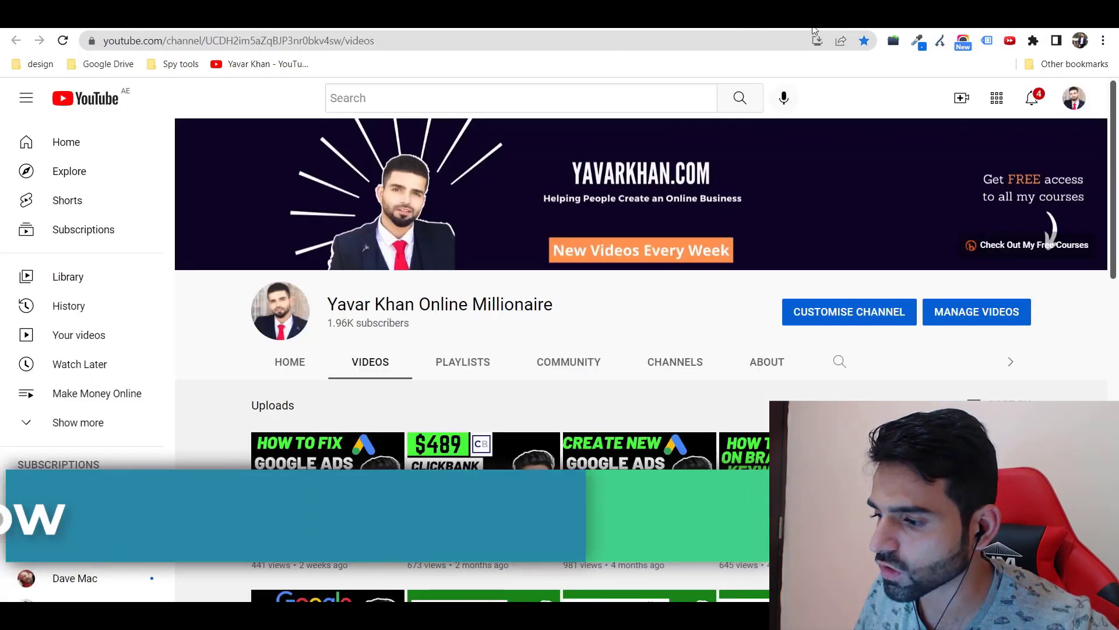
- Show the YouTube channel's PLAYLISTS tab
click(477, 362)
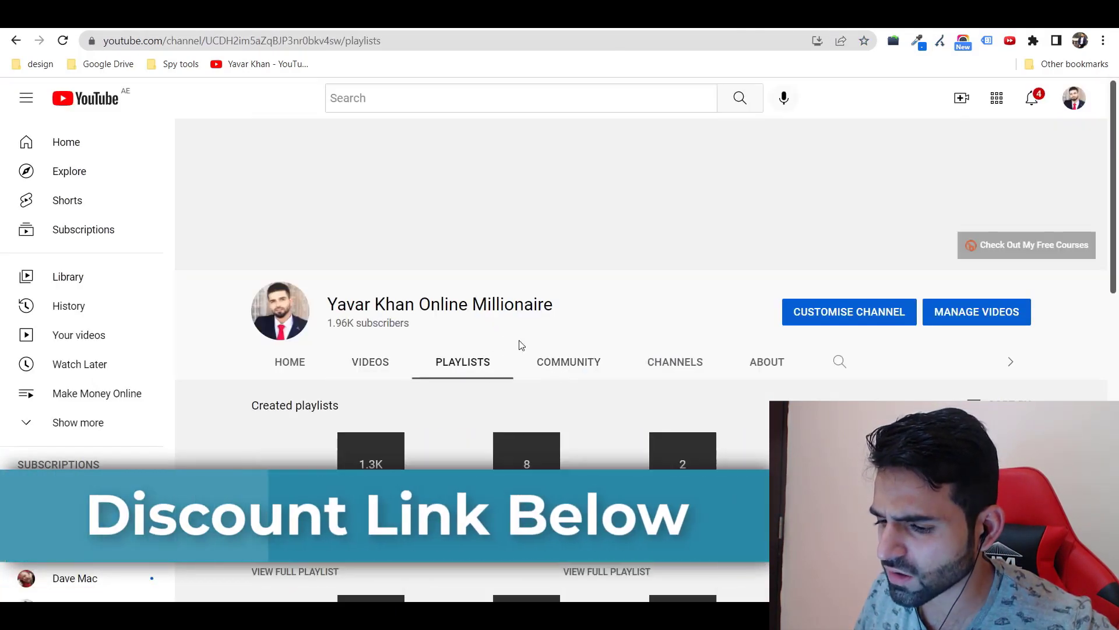
scroll(548, 343, down, 3)
scroll(548, 343, down, 3)
scroll(549, 343, down, 2)
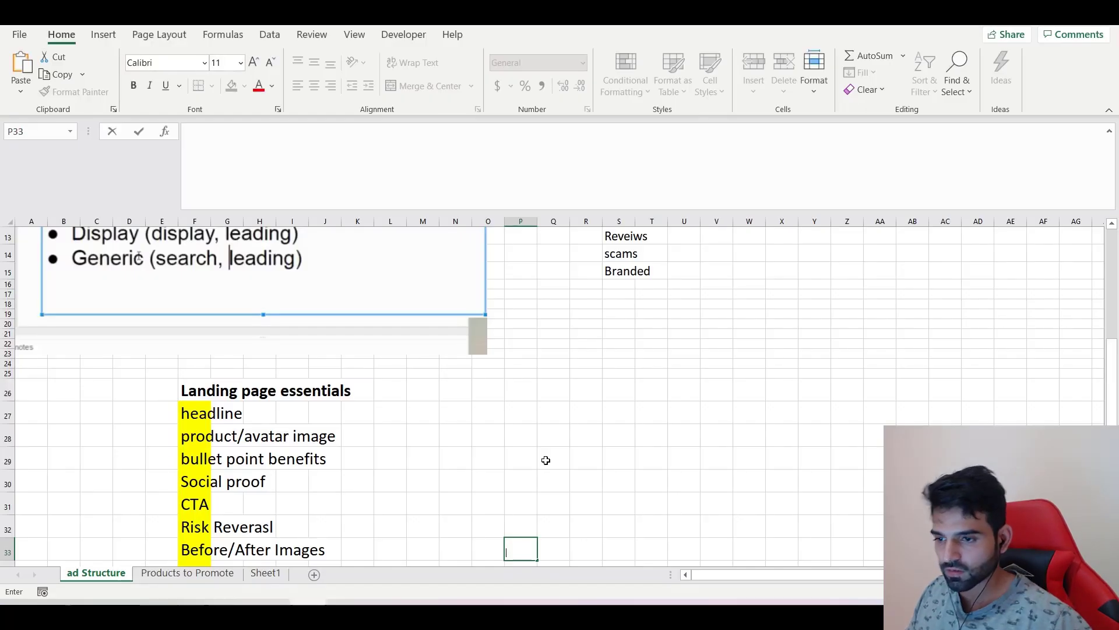
- End the stray cell edit by selecting a blank cell in the essentials sheet
click(546, 460)
scroll(644, 423, up, 4)
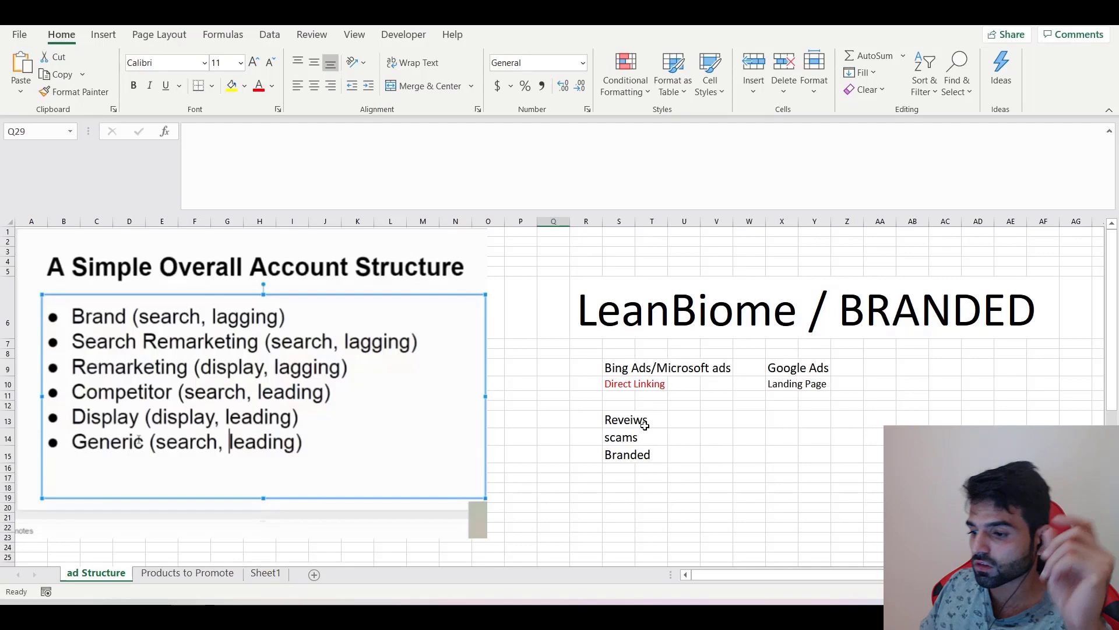
scroll(574, 444, down, 3)
scroll(575, 444, down, 1)
scroll(231, 390, up, 1)
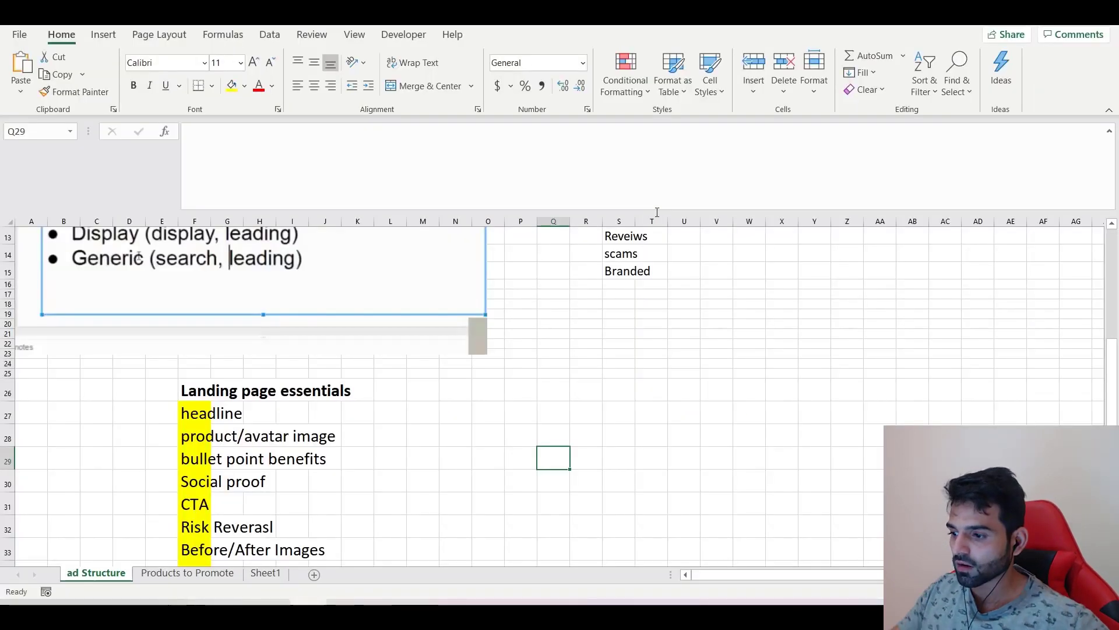
scroll(437, 350, down, 2)
mouse_move(197, 331)
mouse_down()
mouse_move(223, 514)
mouse_move(206, 514)
mouse_up()
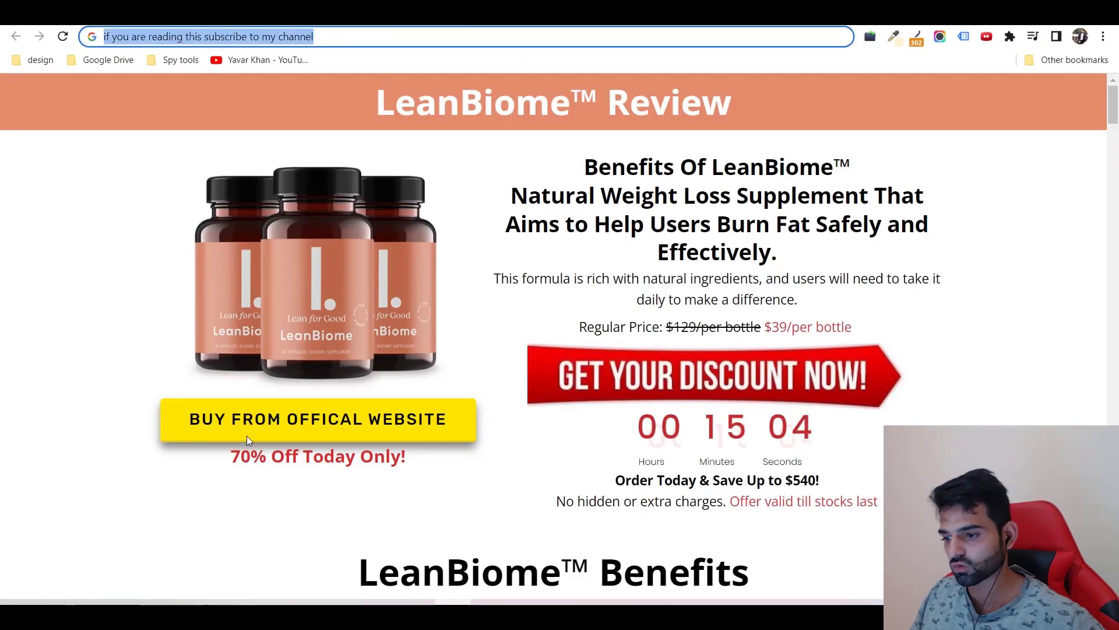
scroll(246, 435, down, 8)
scroll(691, 523, down, 6)
scroll(510, 399, up, 6)
scroll(510, 398, up, 5)
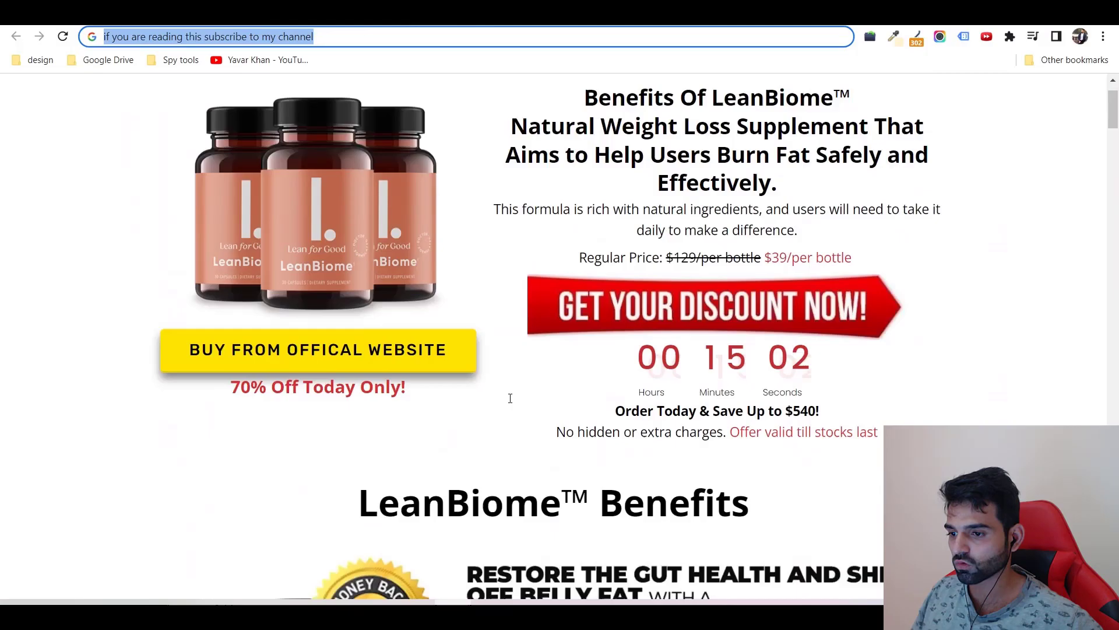
scroll(510, 394, down, 5)
scroll(590, 387, down, 5)
scroll(600, 359, down, 5)
scroll(599, 357, down, 10)
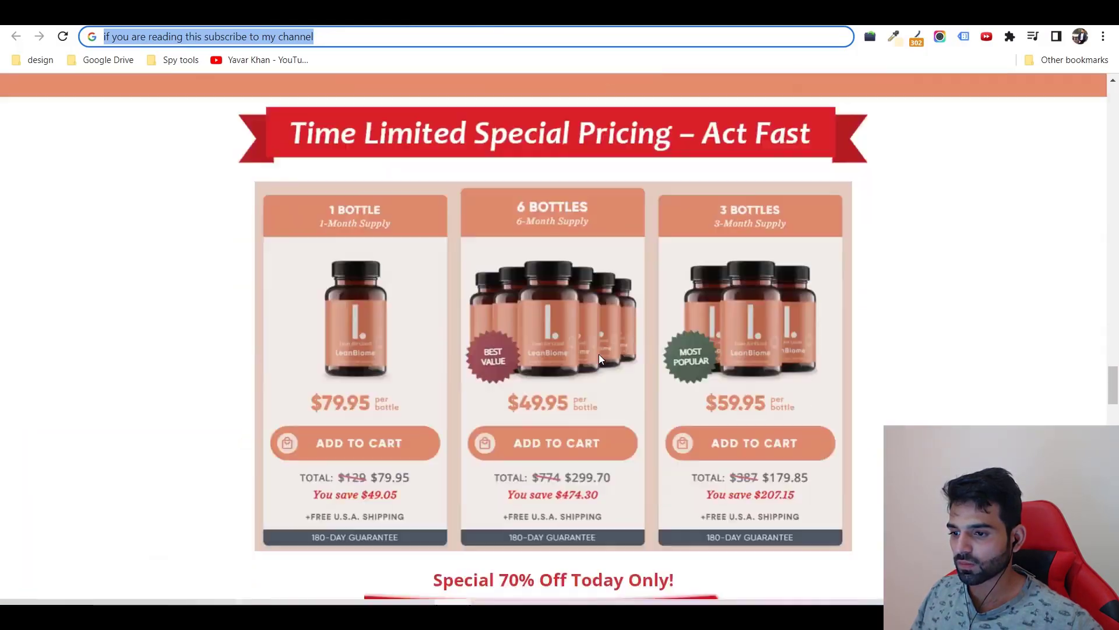
scroll(599, 357, up, 3)
scroll(599, 357, up, 4)
scroll(595, 354, up, 6)
scroll(595, 354, down, 5)
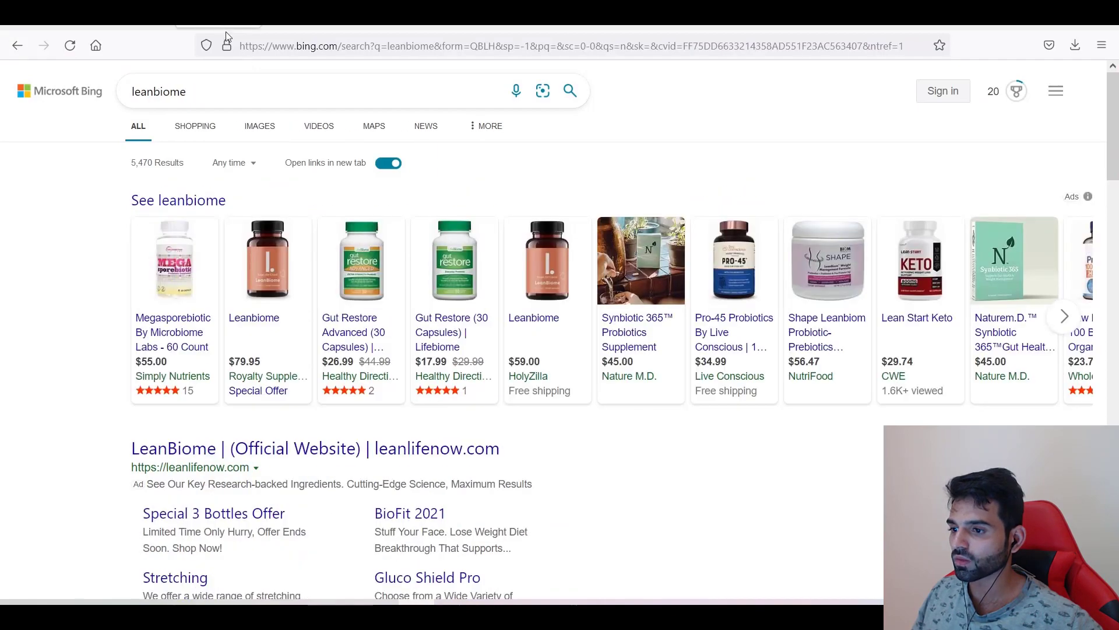
- Open the official LeanBiome site from the search ad, then return to the offer page
click(285, 29)
click(437, 28)
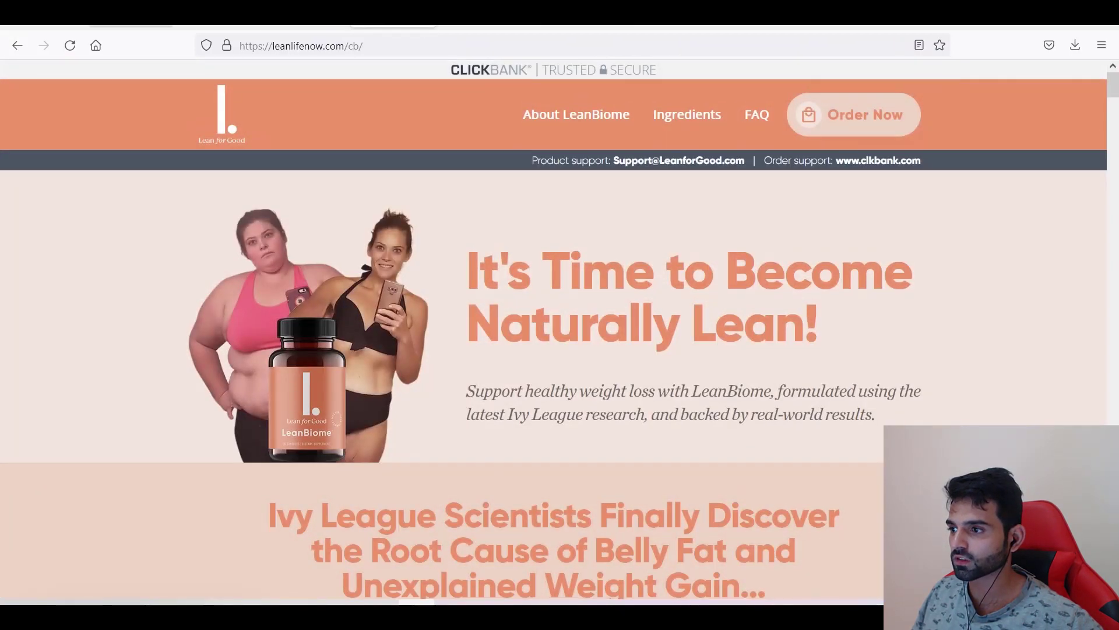
click(17, 45)
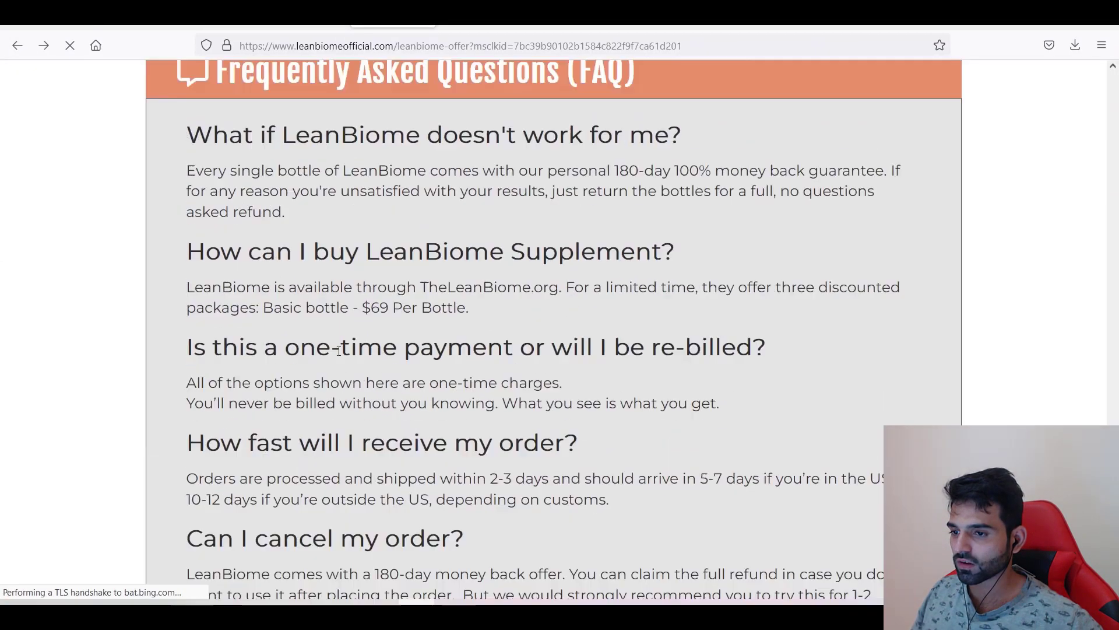
scroll(338, 351, up, 10)
scroll(335, 332, up, 5)
scroll(335, 333, up, 5)
scroll(438, 317, up, 5)
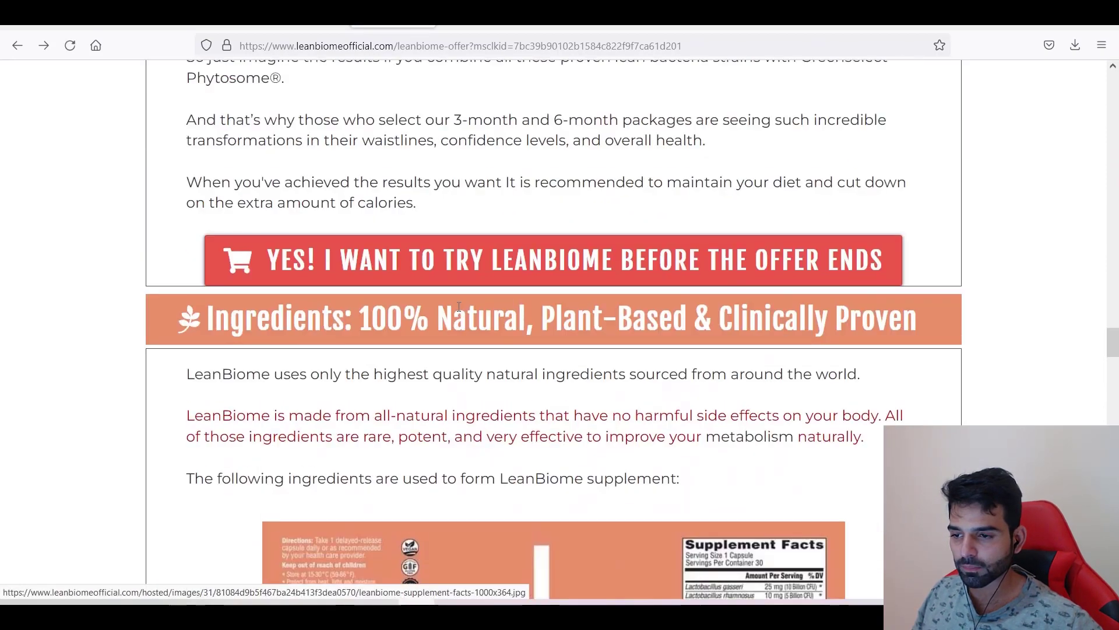
scroll(459, 308, up, 5)
scroll(459, 308, up, 5)
scroll(456, 310, up, 5)
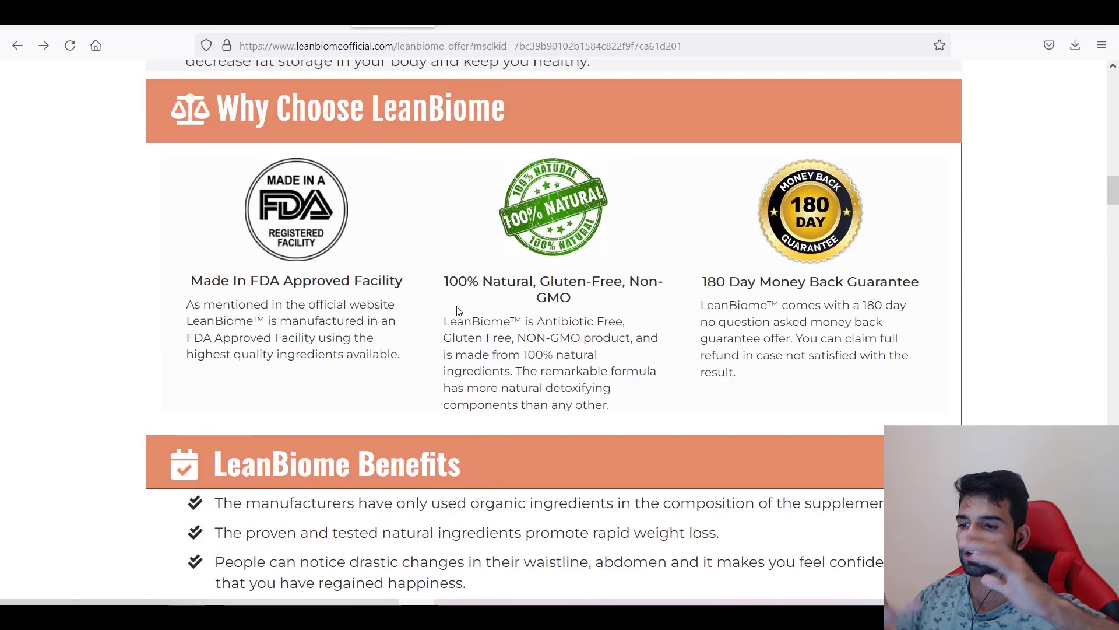
scroll(457, 311, up, 5)
scroll(958, 220, down, 3)
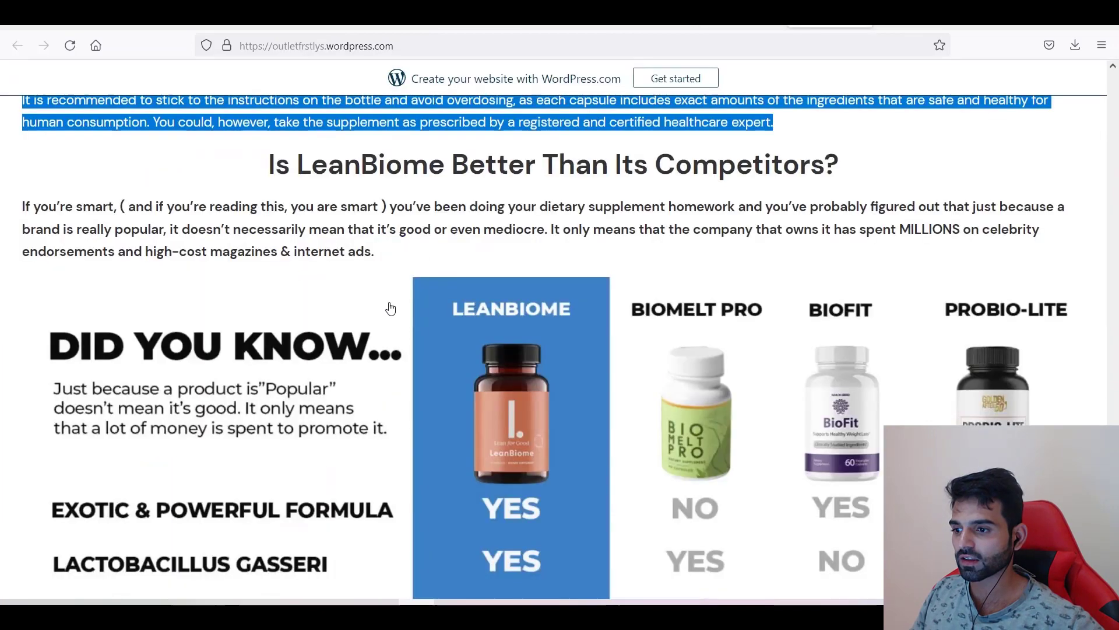
scroll(390, 307, up, 5)
scroll(408, 326, up, 5)
scroll(420, 328, up, 5)
scroll(433, 331, up, 5)
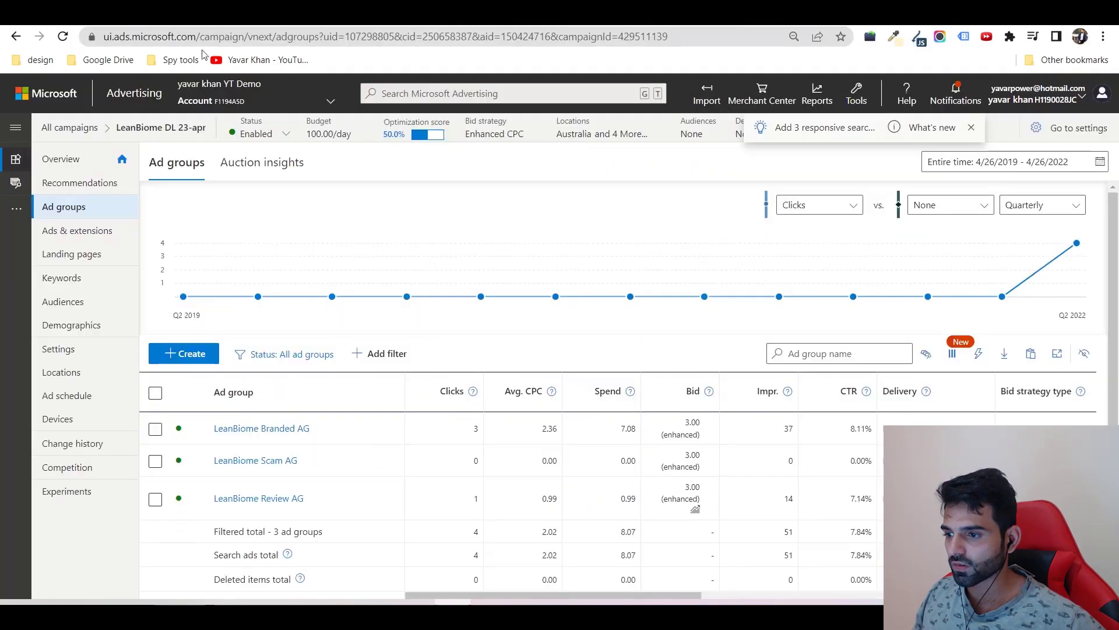
mouse_move(477, 460)
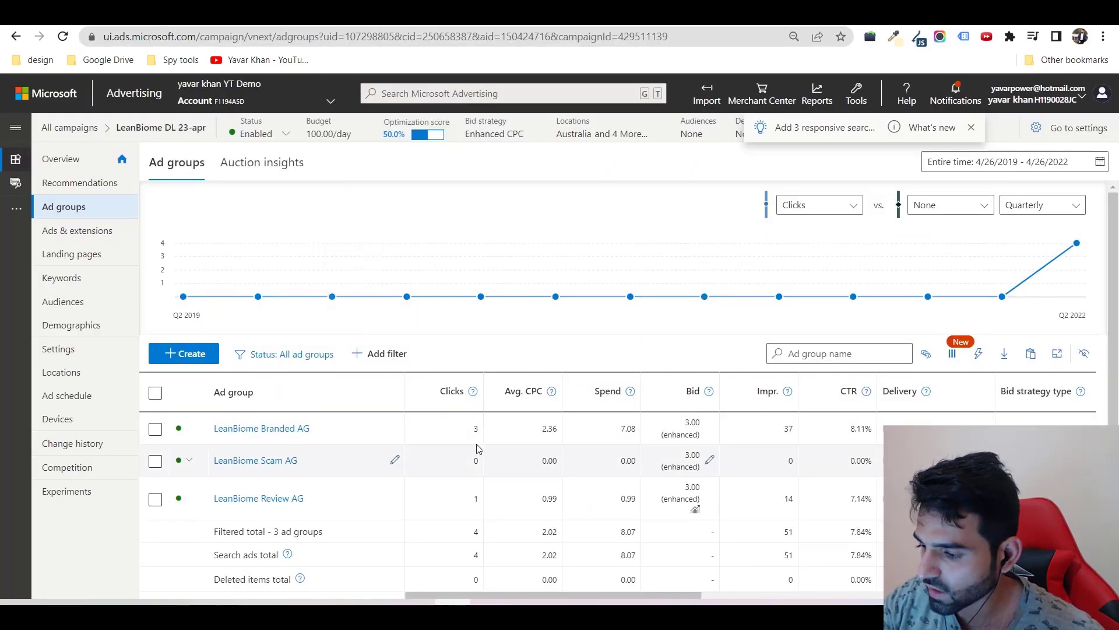
drag(665, 592, 859, 592)
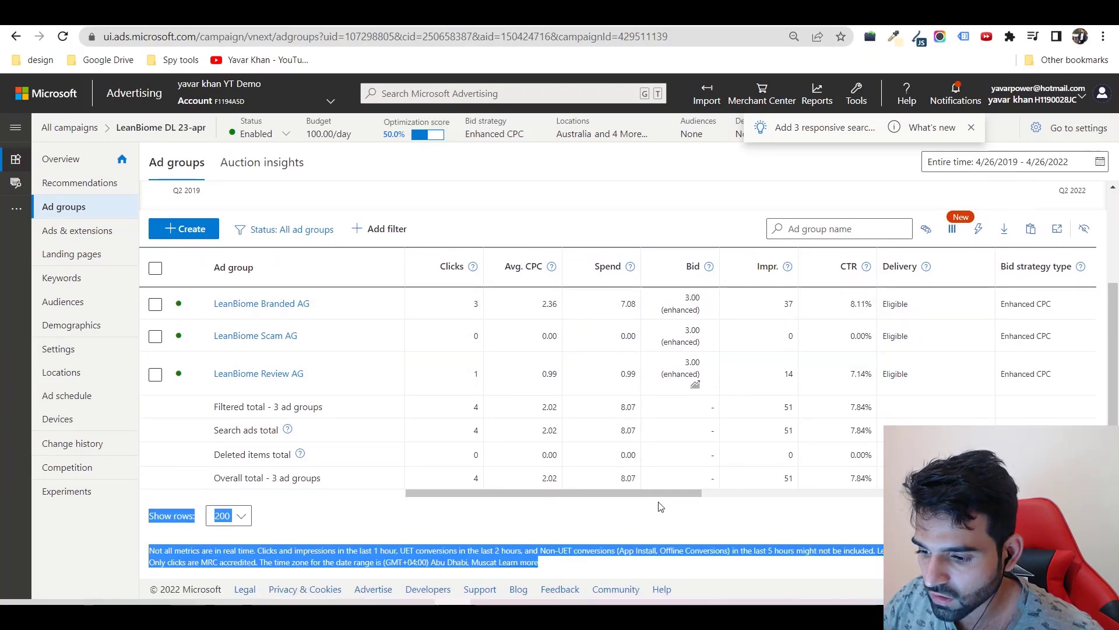
drag(659, 495, 358, 467)
scroll(487, 422, up, 1)
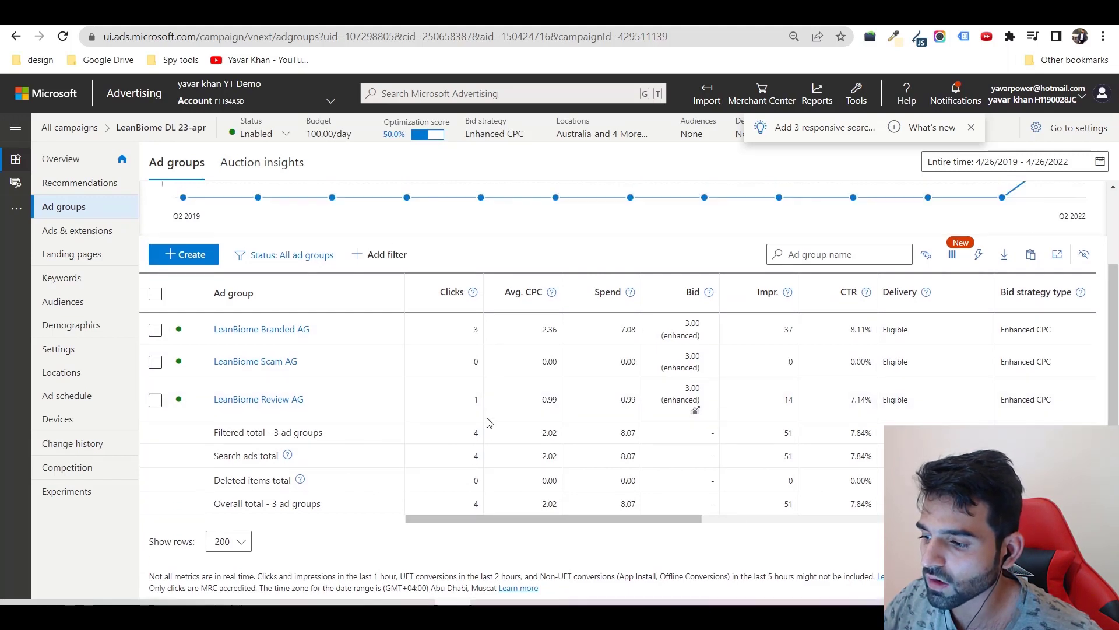
scroll(488, 423, up, 2)
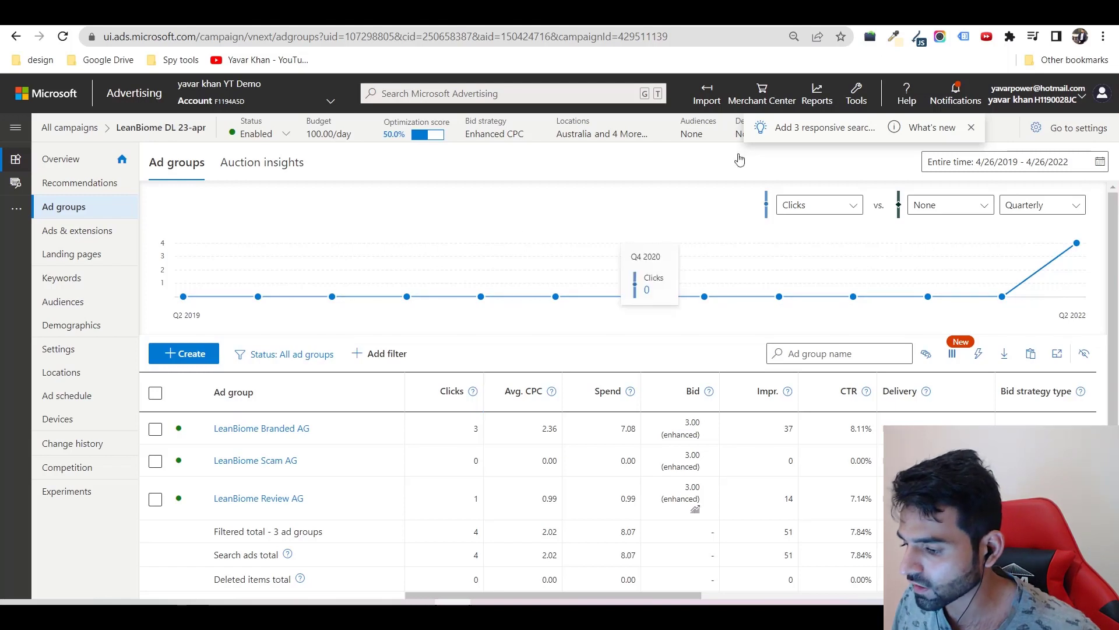
- Copy all three LeanBiome ad groups and paste them paused, without adjusting start and end dates
click(155, 394)
key(ctrl+c)
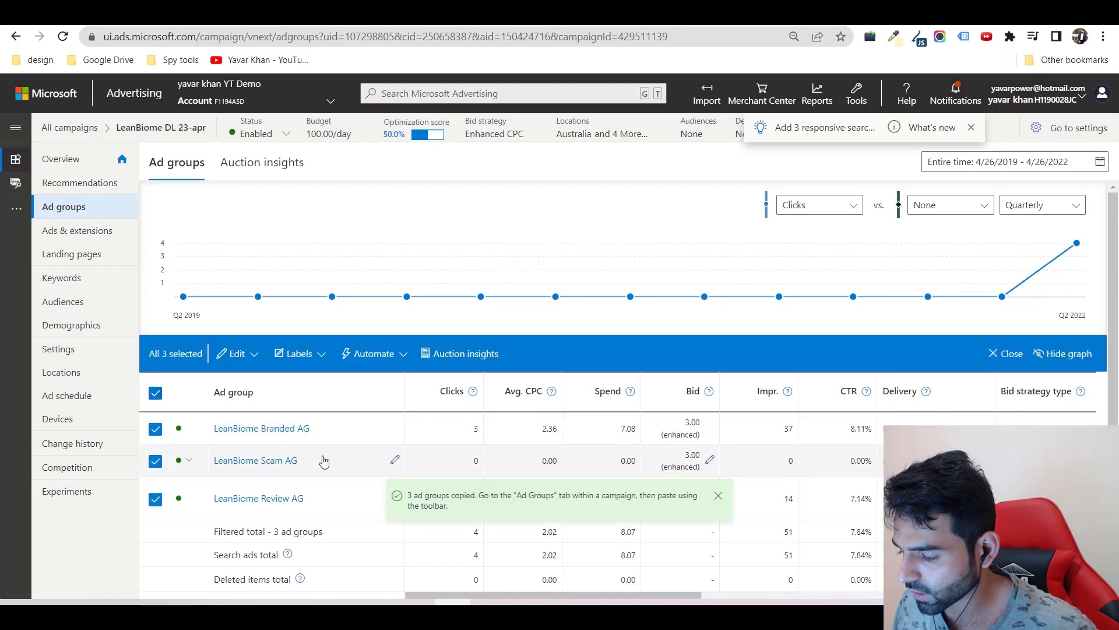
key(ctrl+v)
click(227, 252)
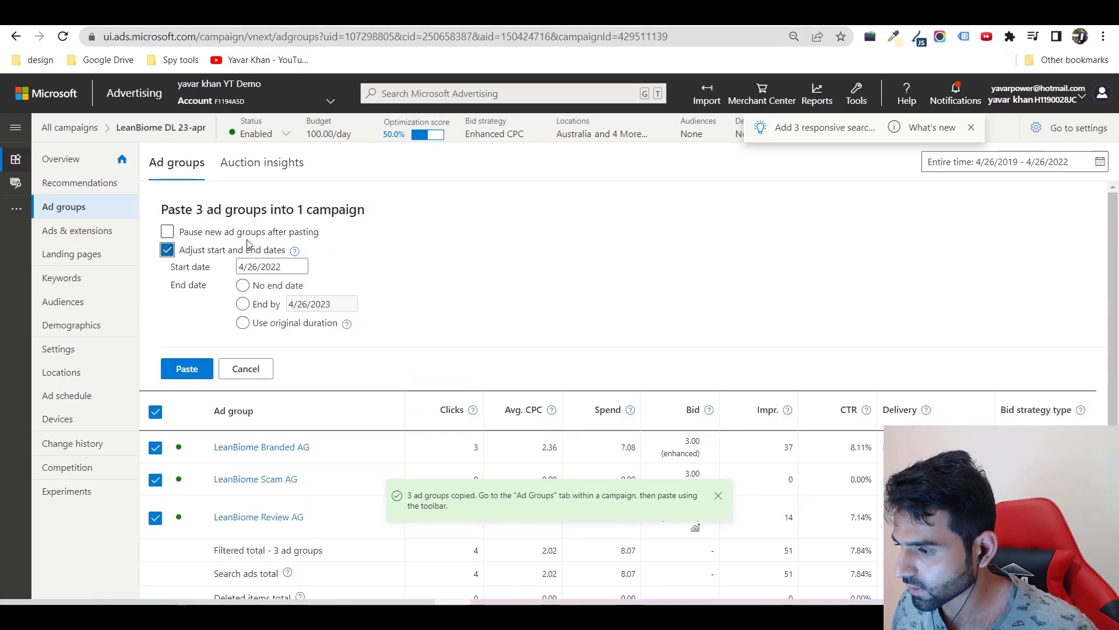
click(223, 251)
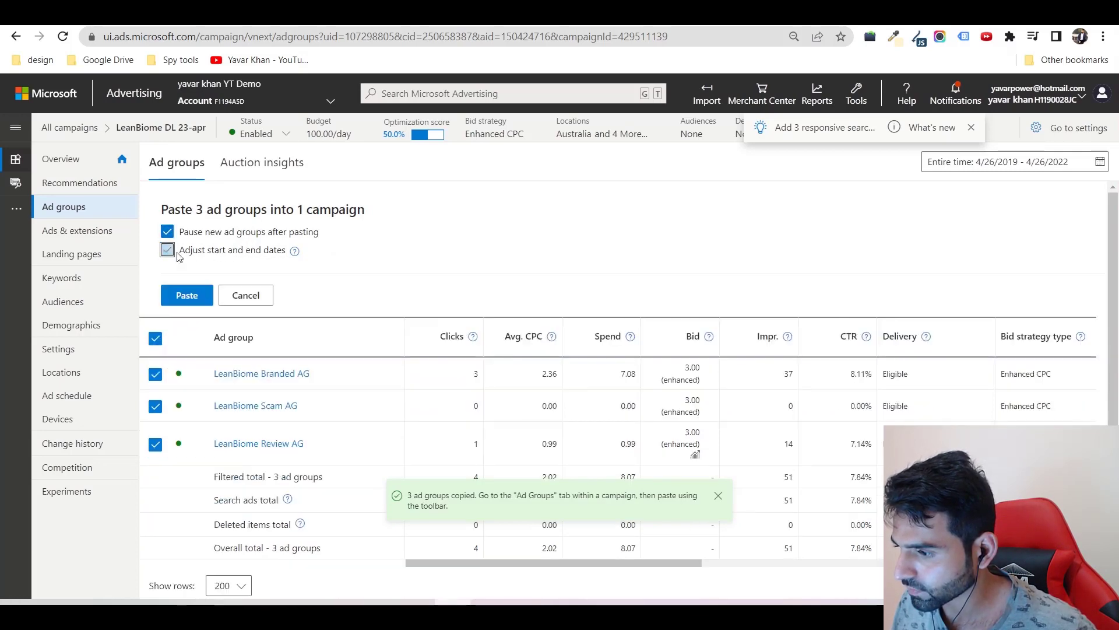
click(186, 295)
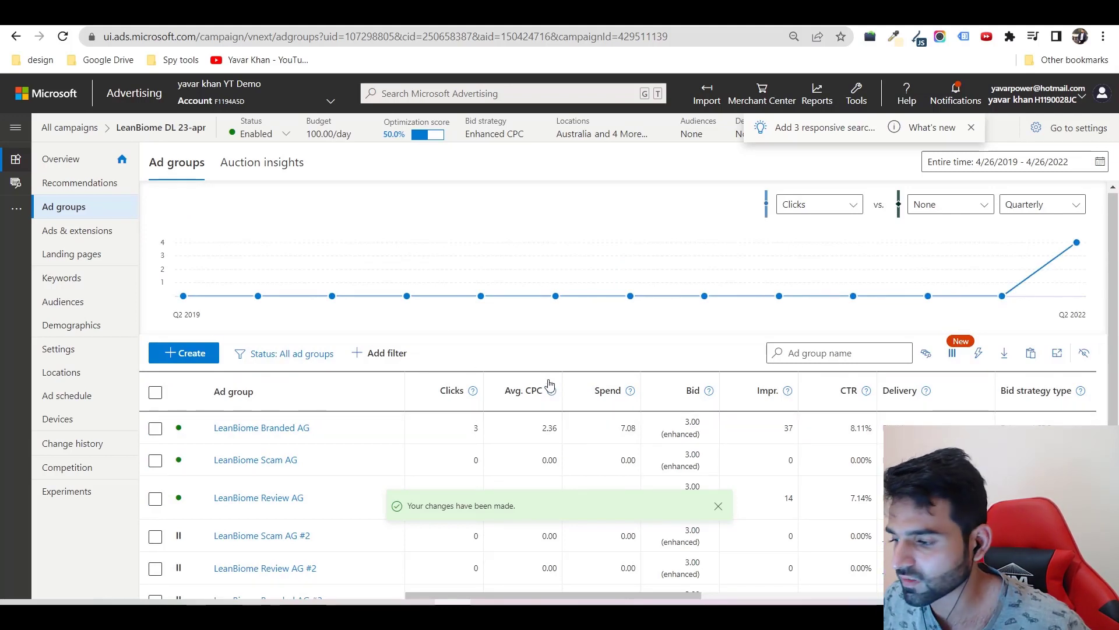
- Open the ads list and edit the LeanBiome™ (Official Website) ad
click(79, 232)
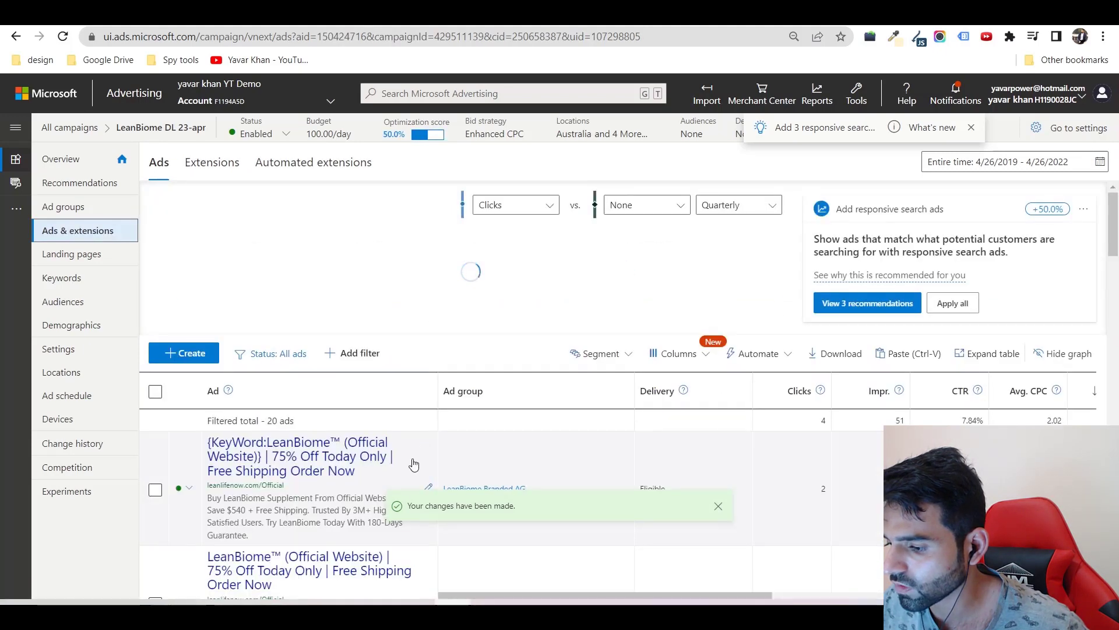
click(428, 488)
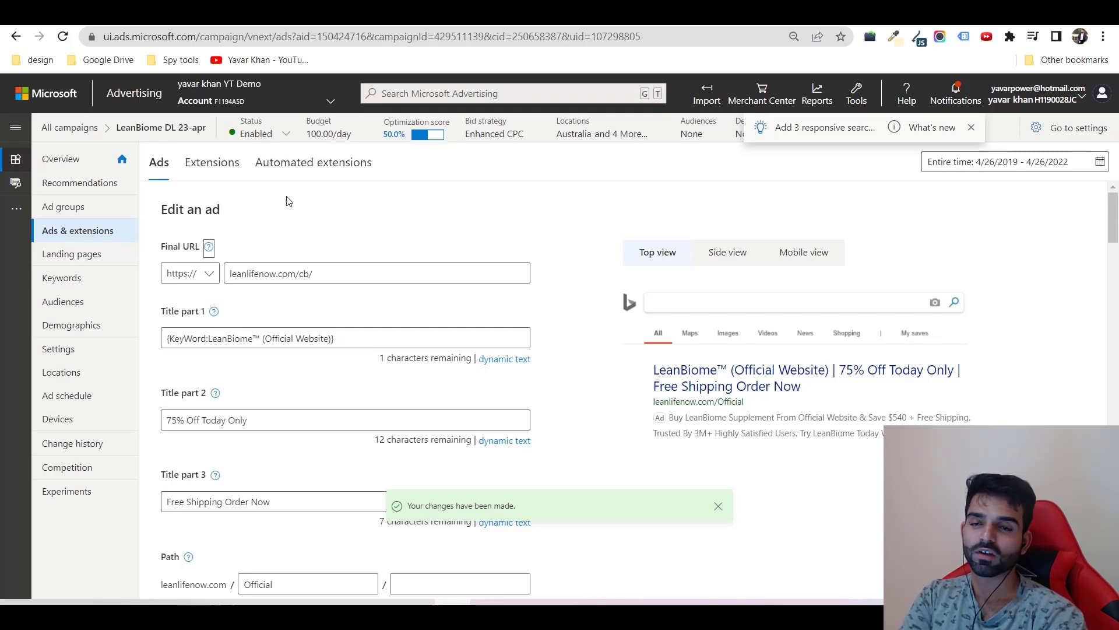
- Review the account structure diagram and notes in the spreadsheet, then return to the ad editor
click(310, 603)
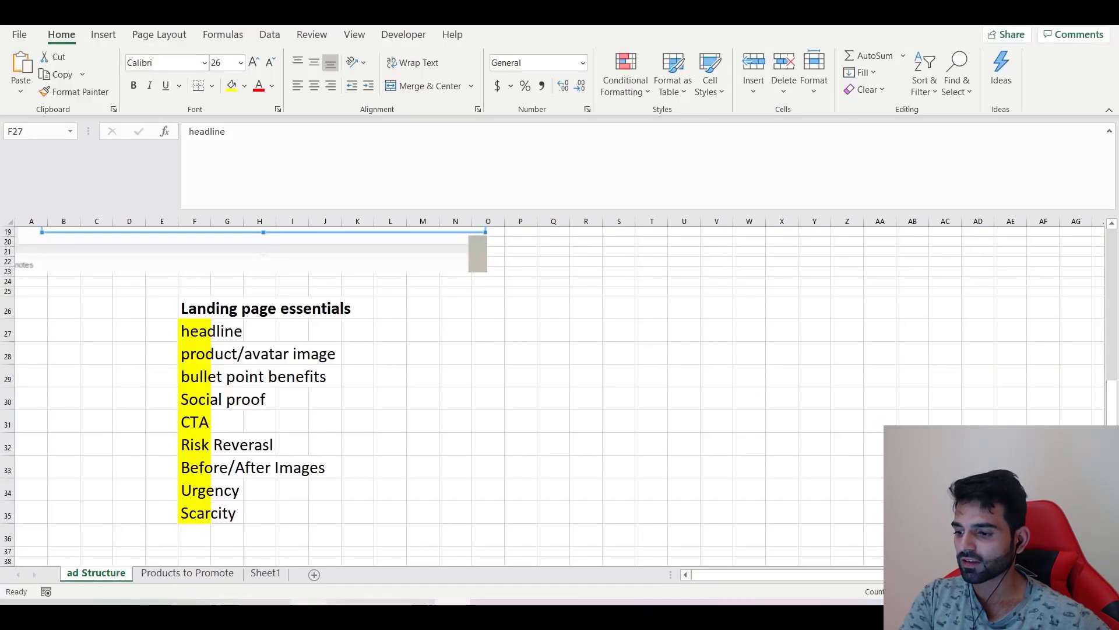
scroll(249, 356, up, 6)
click(127, 369)
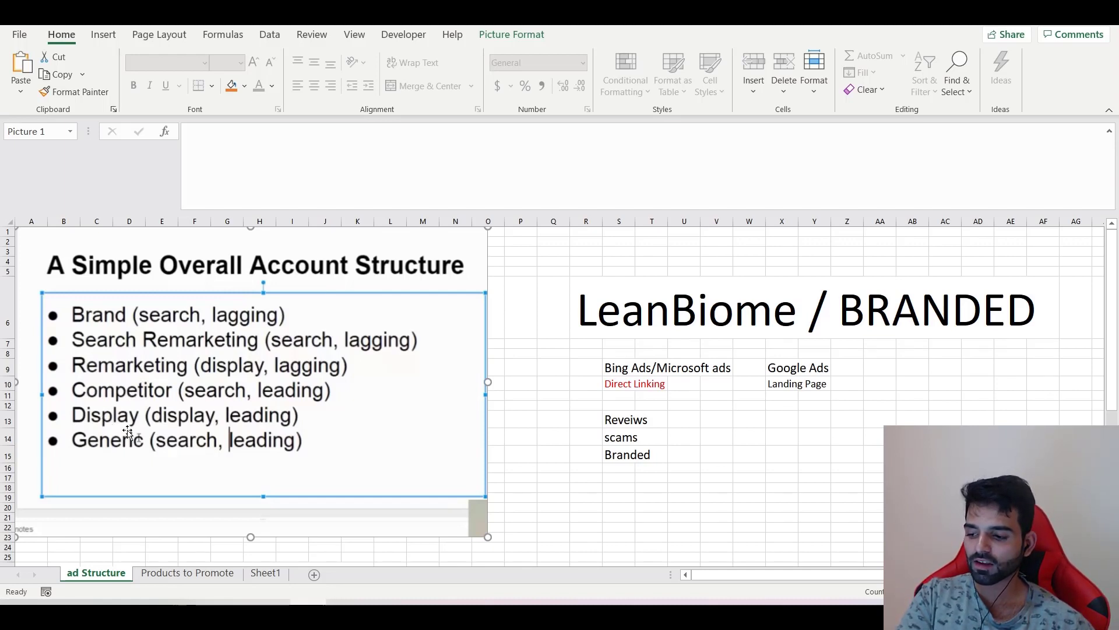
key(alt+Tab)
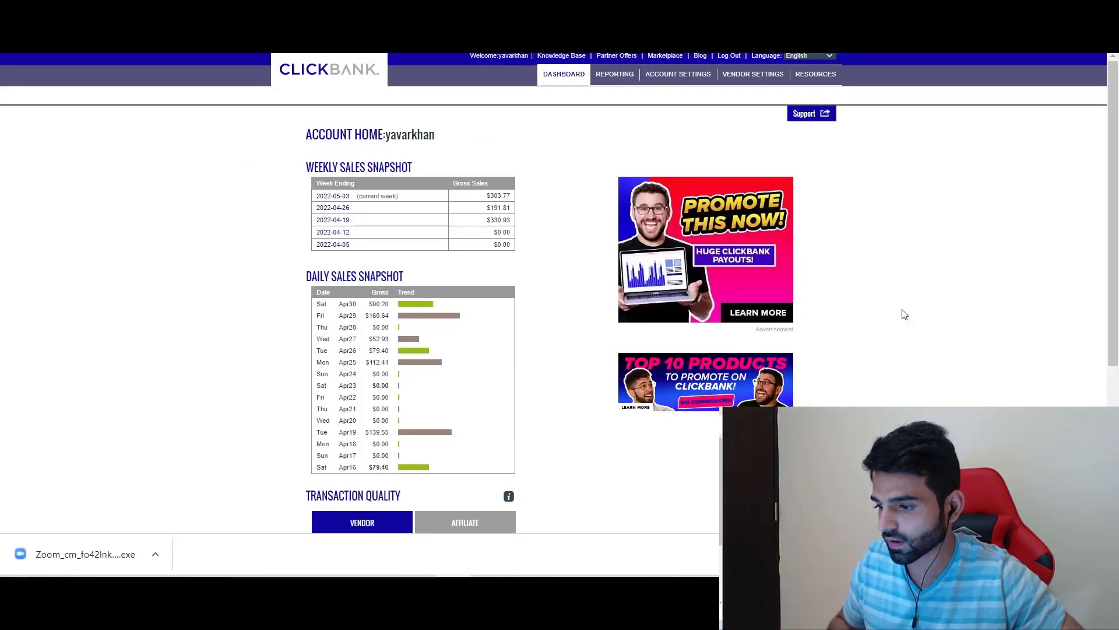
click(436, 317)
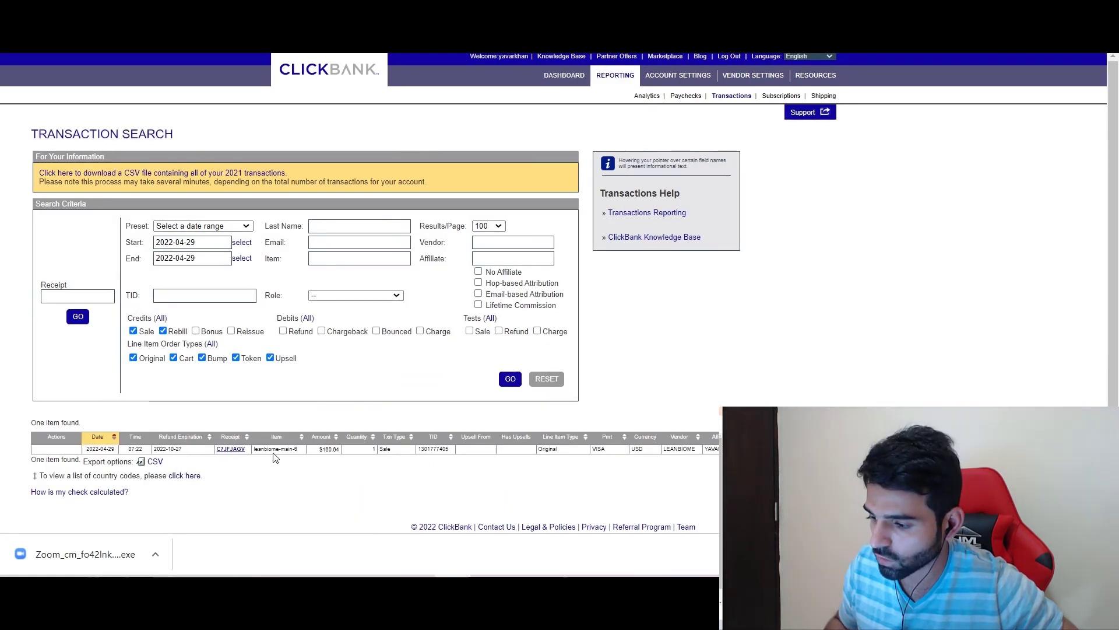
drag(276, 458, 355, 446)
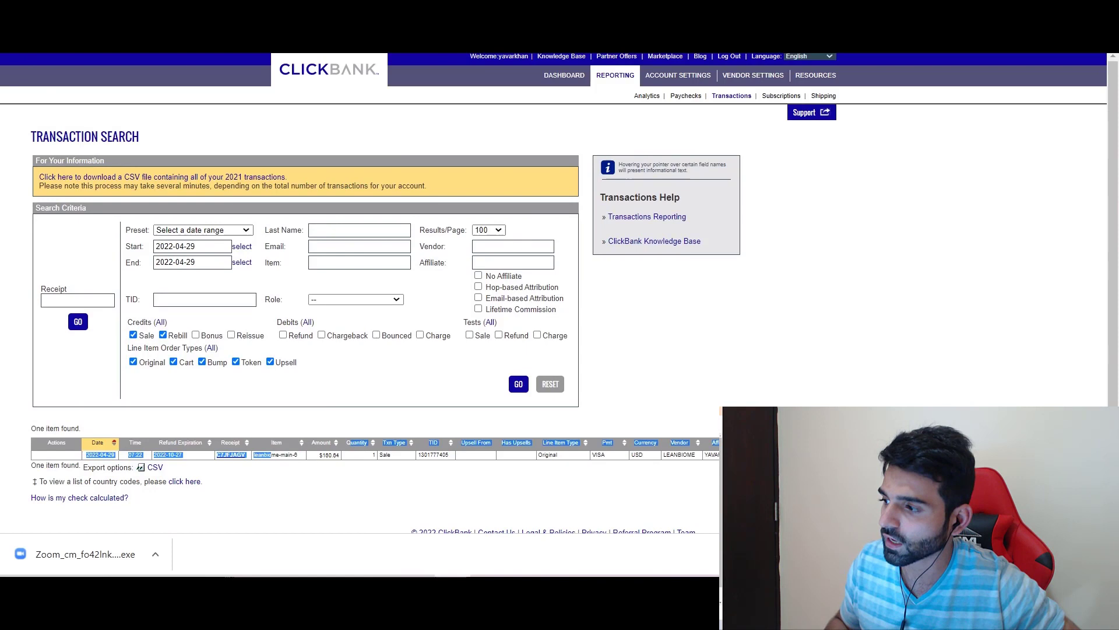